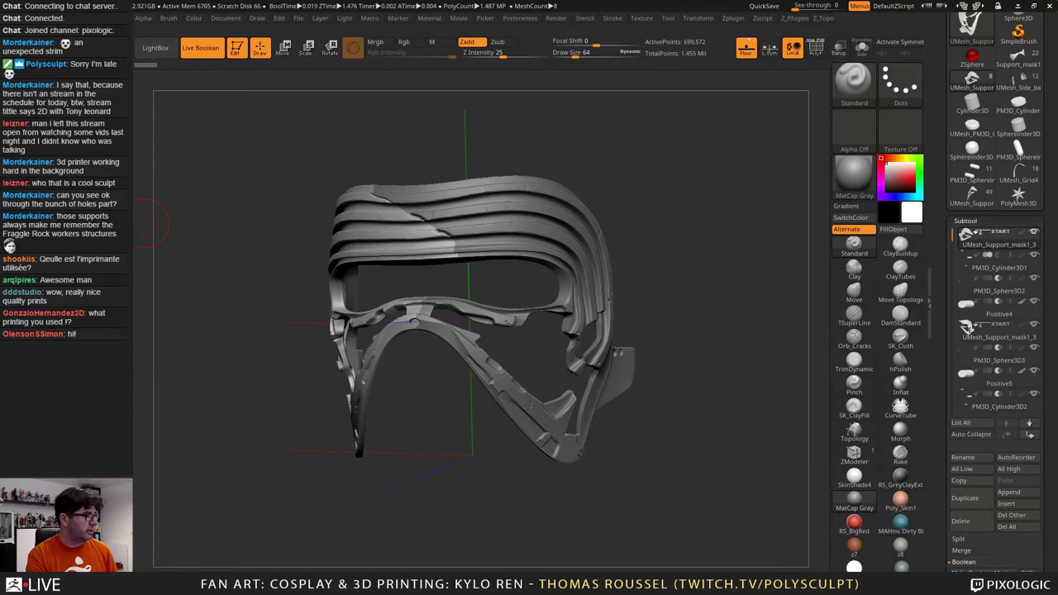
# - Switch to PreForm, browse for a file to open in the Z_KyloRen\3dprint\final folder on drive H:, and enlarge the file dialog
pyautogui.hotkey('alt', 'Tab')
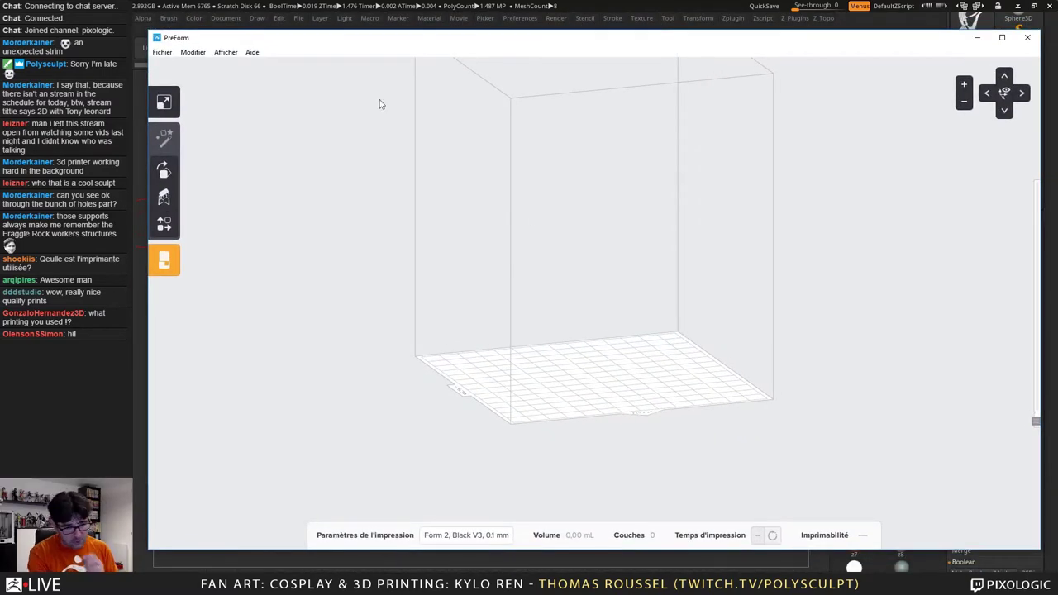
pyautogui.click(162, 52)
pyautogui.click(174, 96)
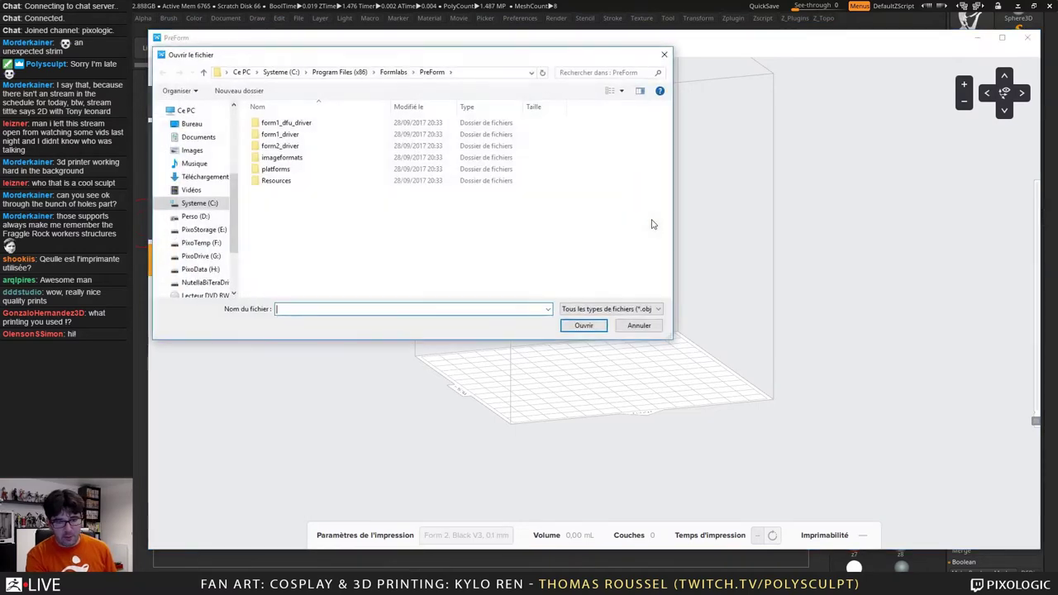
pyautogui.click(207, 269)
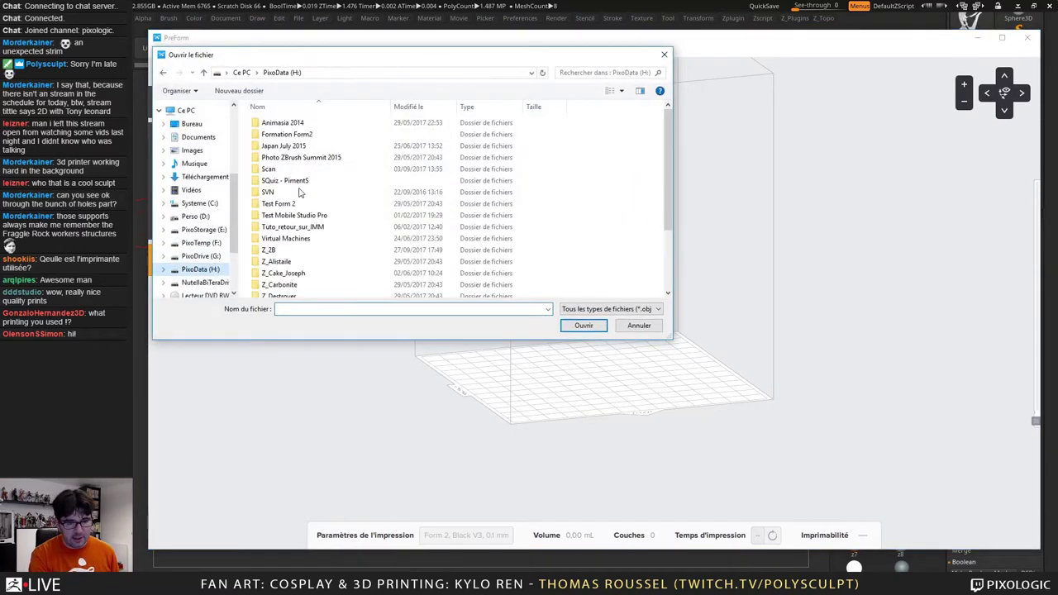
pyautogui.scroll(-5, 286, 231)
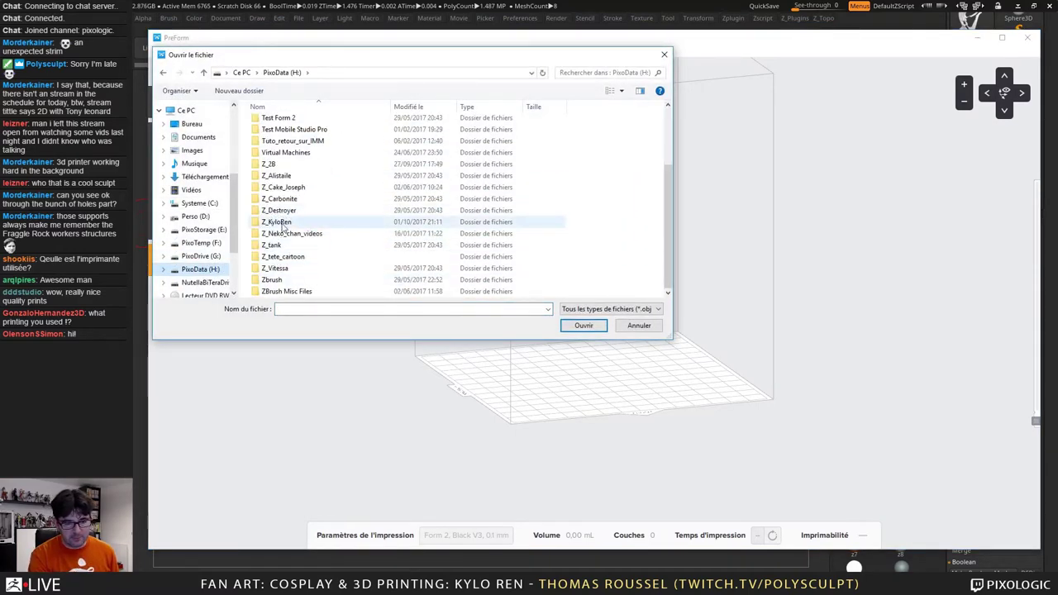
pyautogui.doubleClick(280, 222)
pyautogui.doubleClick(270, 122)
pyautogui.doubleClick(268, 123)
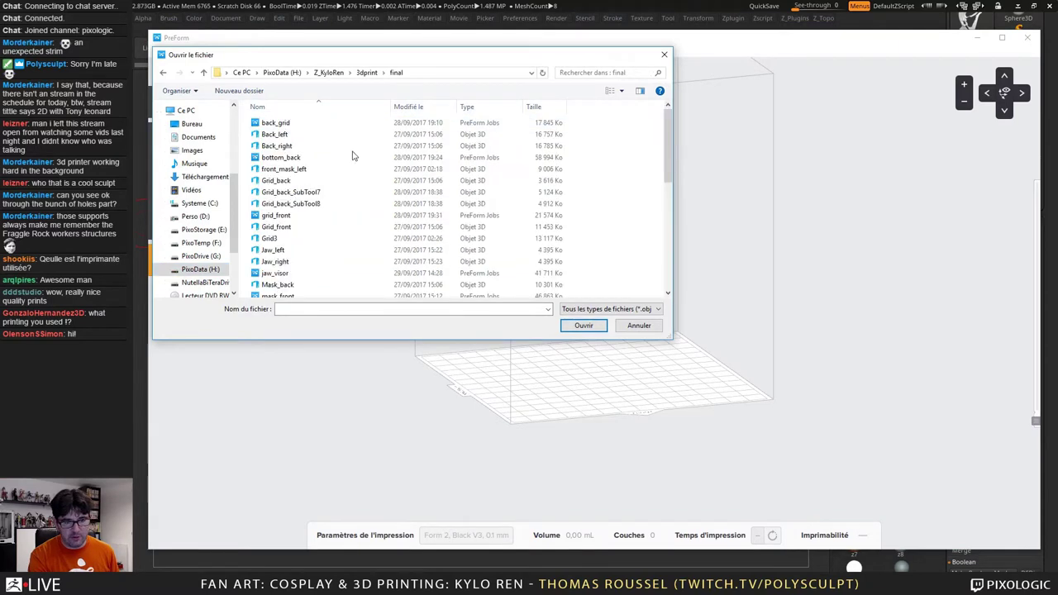
pyautogui.moveTo(672, 340); pyautogui.dragTo(741, 512)
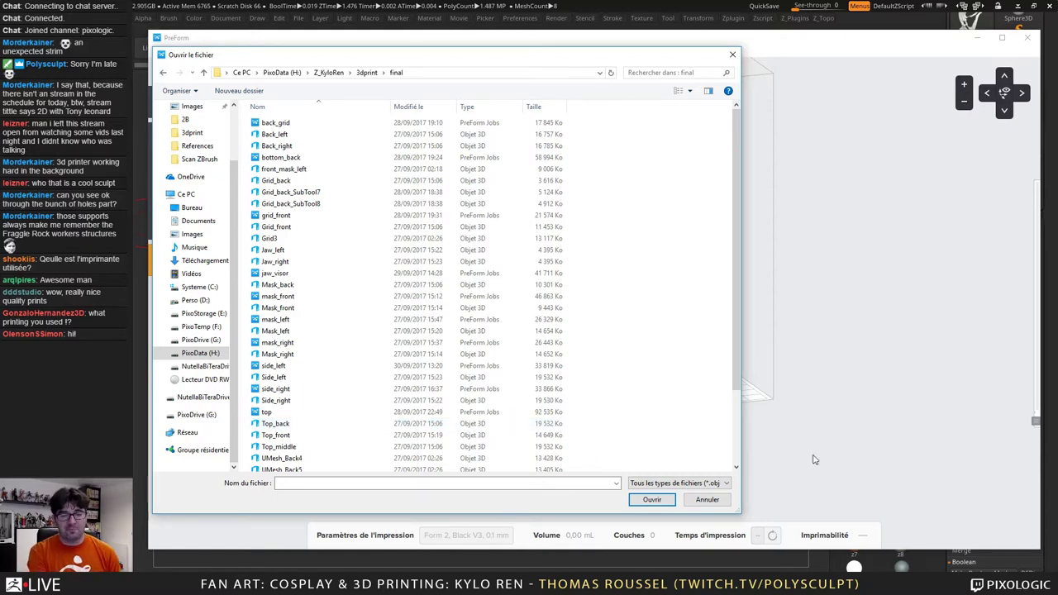
# - Switch to ZBrush and look up the 3D Print Hub plugin's Send to Preform command
pyautogui.click(827, 25)
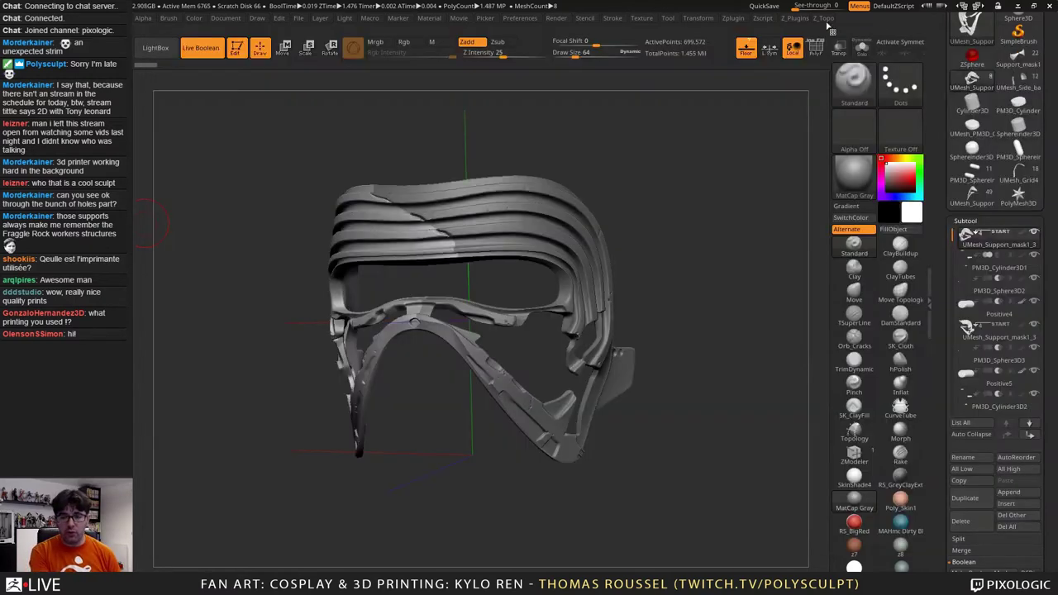
pyautogui.click(733, 18)
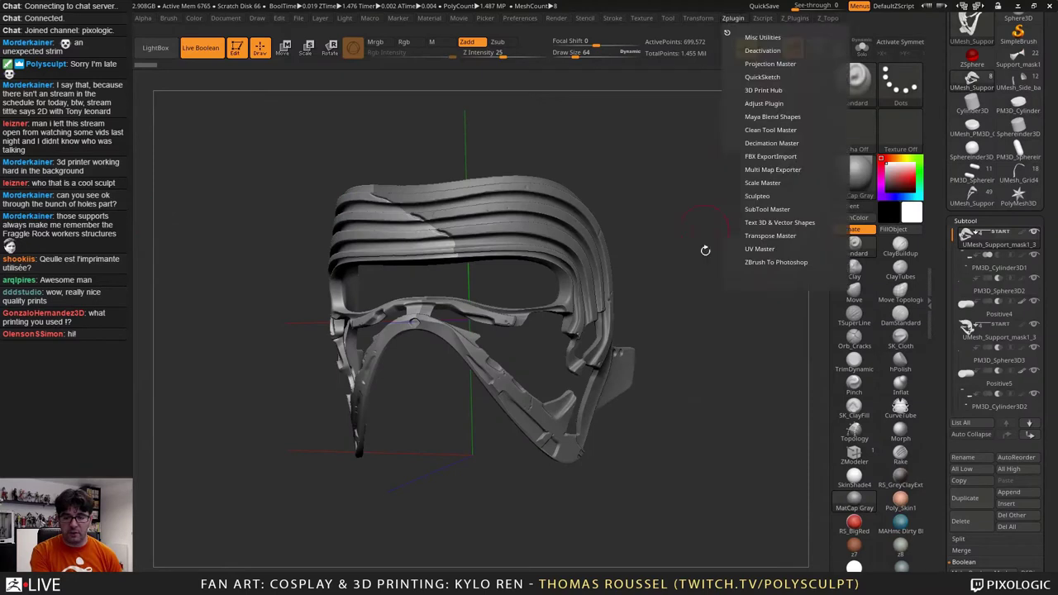
pyautogui.click(733, 18)
pyautogui.click(754, 92)
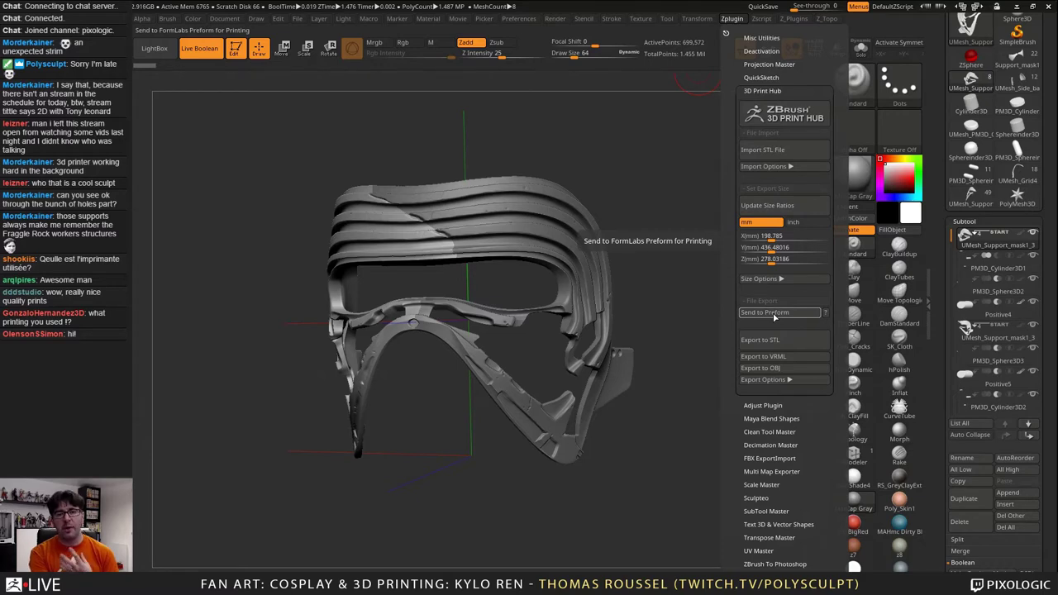
pyautogui.click(774, 314)
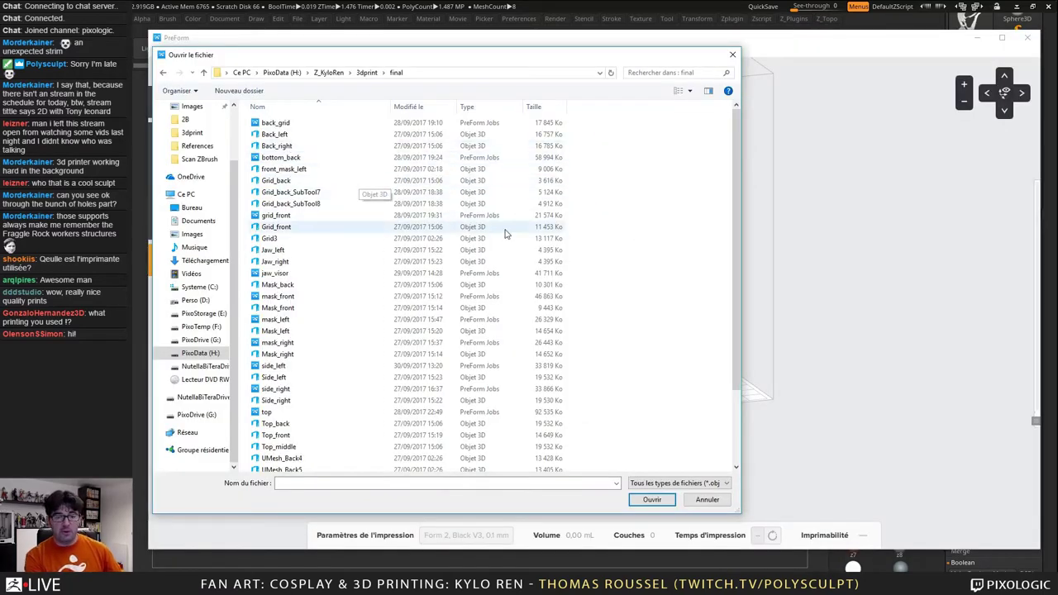
# - Open the back_grid print job in PreForm and view the whole supported part at an angle
pyautogui.doubleClick(276, 122)
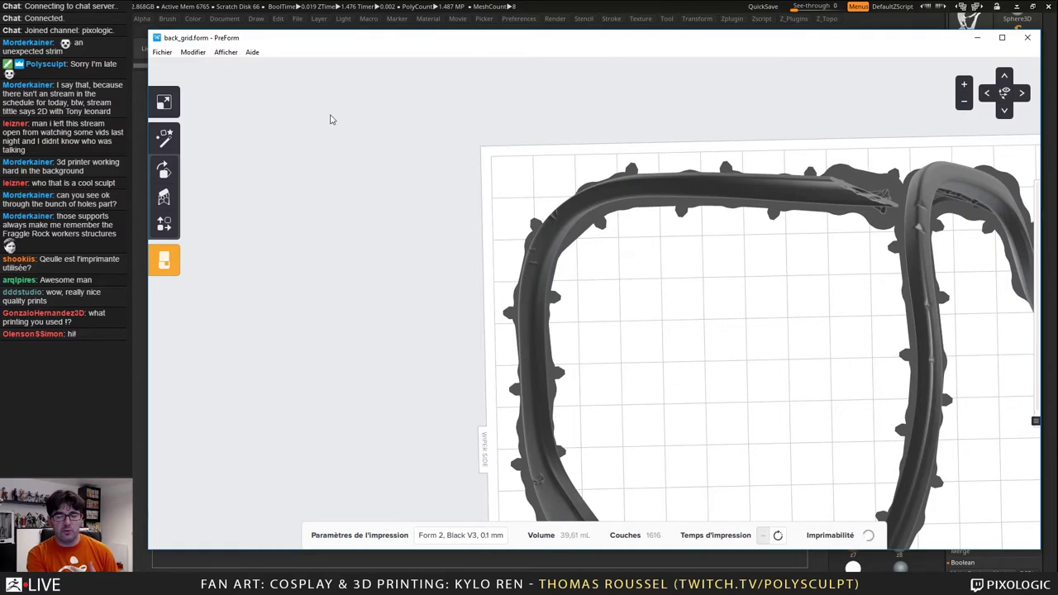
pyautogui.moveTo(410, 115); pyautogui.dragTo(491, 129, button='right')
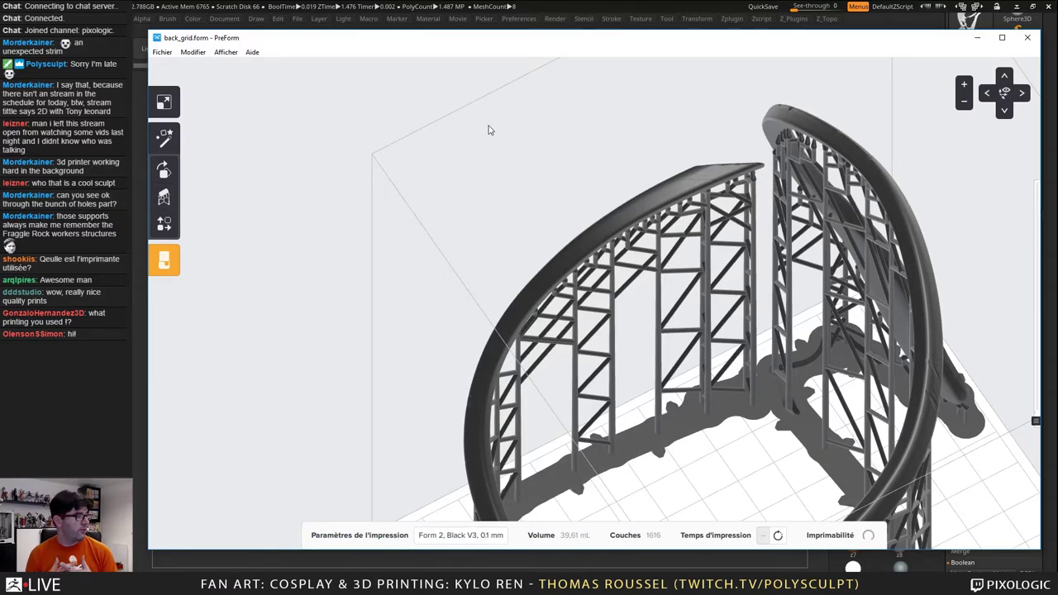
pyautogui.scroll(-5, 489, 102)
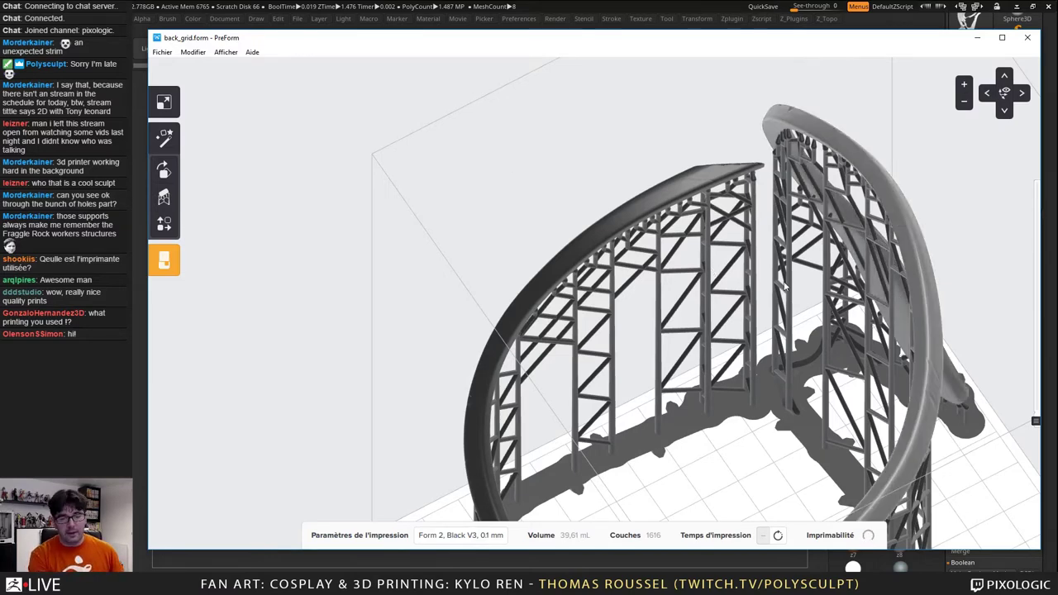
pyautogui.moveTo(643, 284); pyautogui.dragTo(505, 446, button='right')
# - Change the print material to Grey in the print settings and confirm deleting the existing supports
pyautogui.click(463, 544)
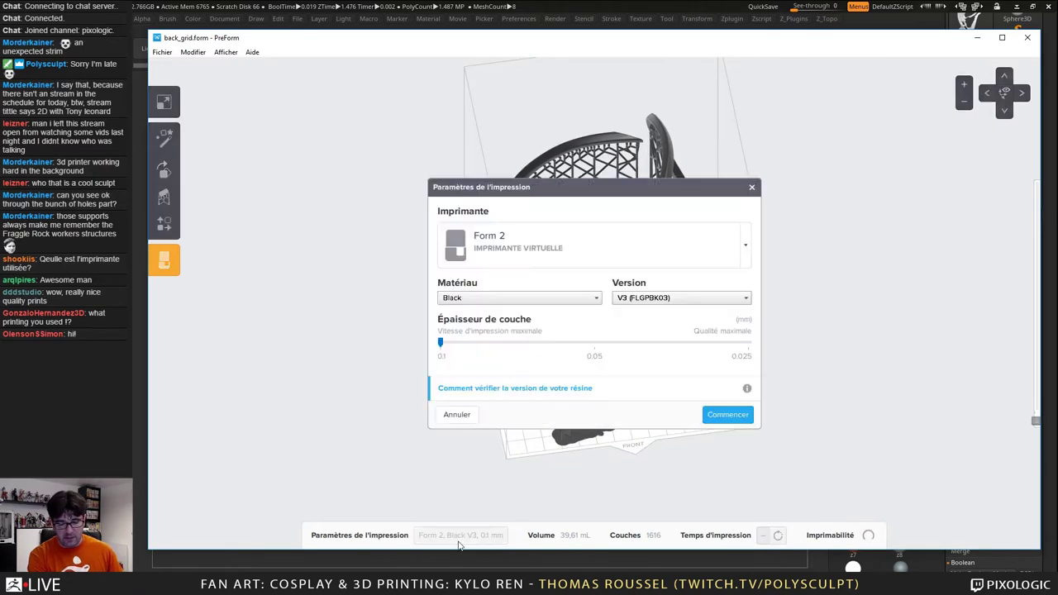
pyautogui.click(524, 299)
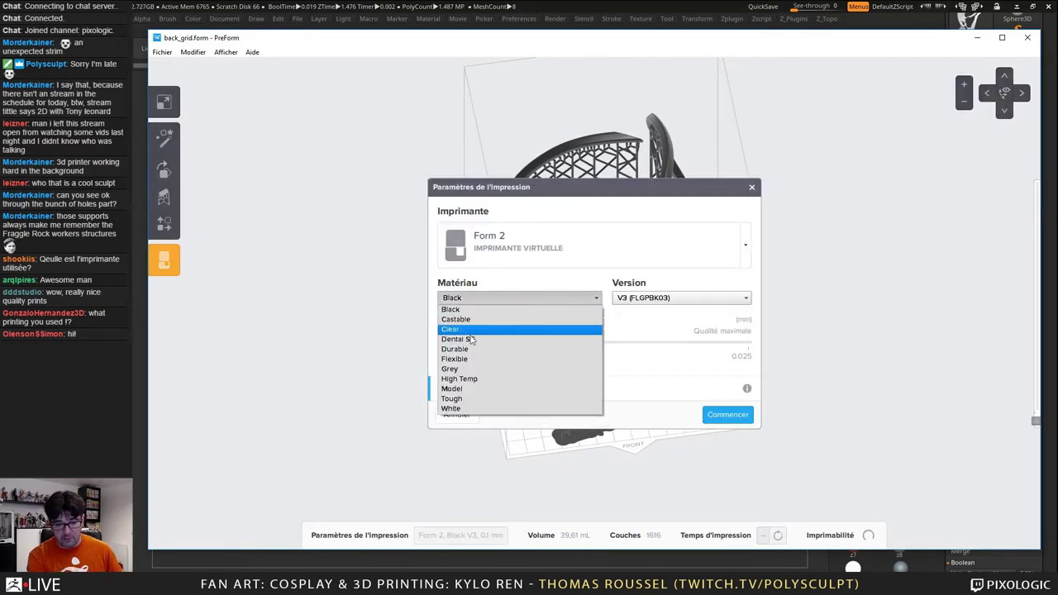
pyautogui.click(502, 369)
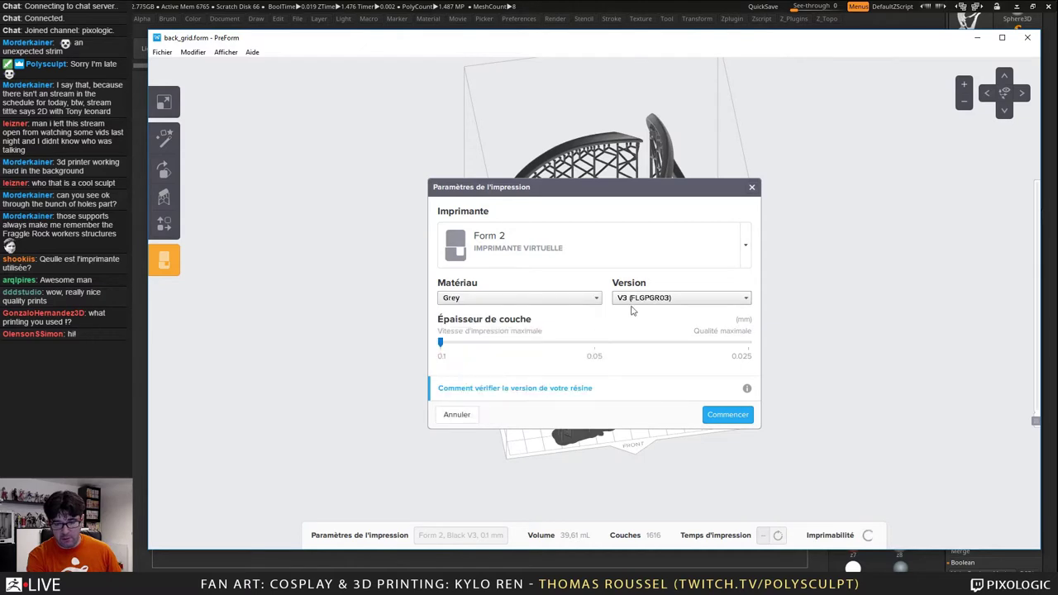
pyautogui.click(725, 414)
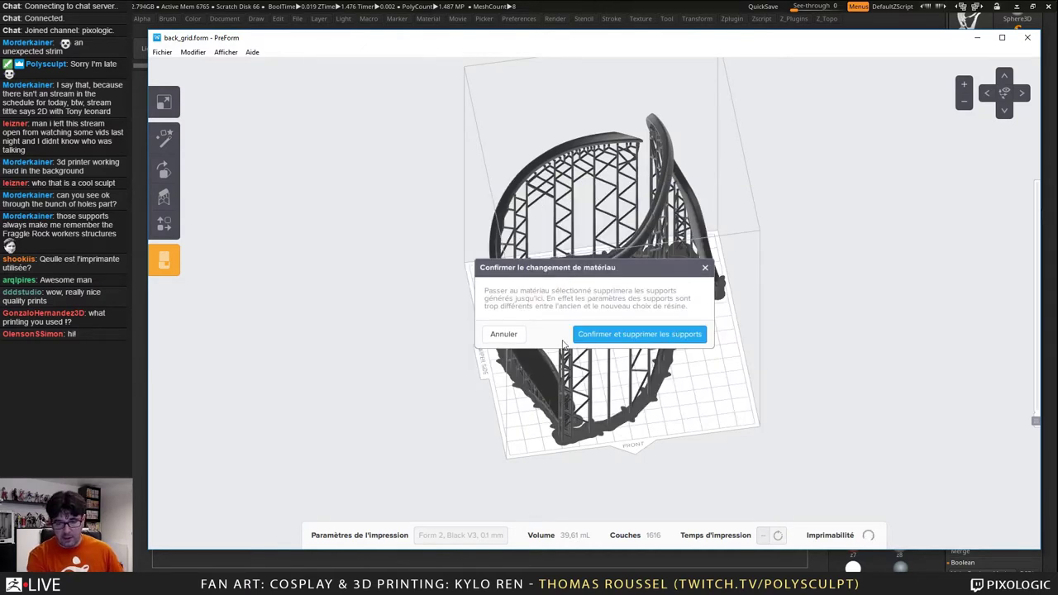
pyautogui.click(619, 335)
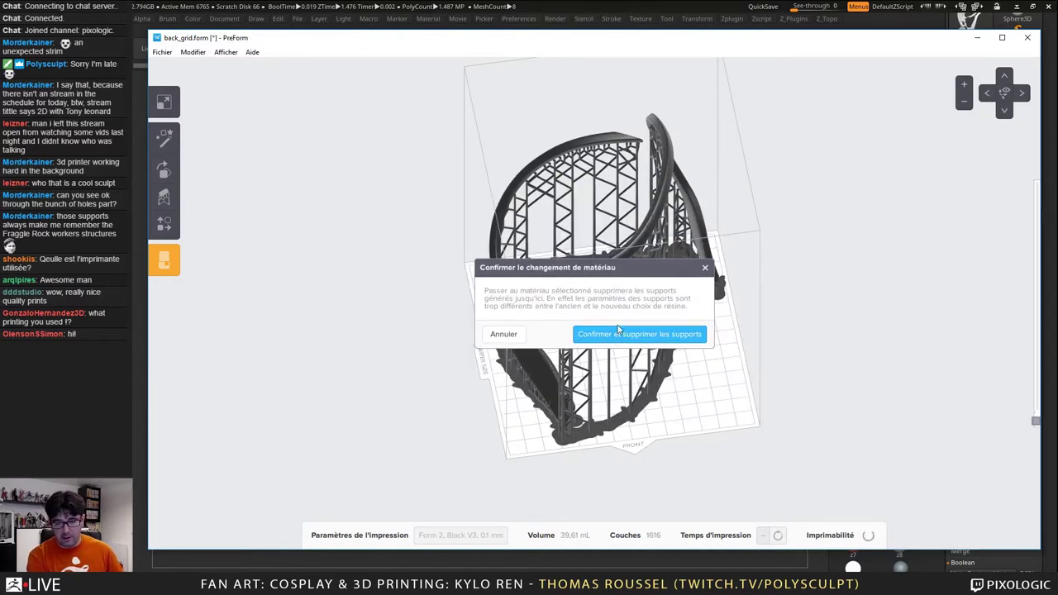
# - Reopen the recent back_grid.form job with its supports, clearing the loaded models, and view it from the side and above
pyautogui.click(162, 52)
pyautogui.moveTo(199, 115)
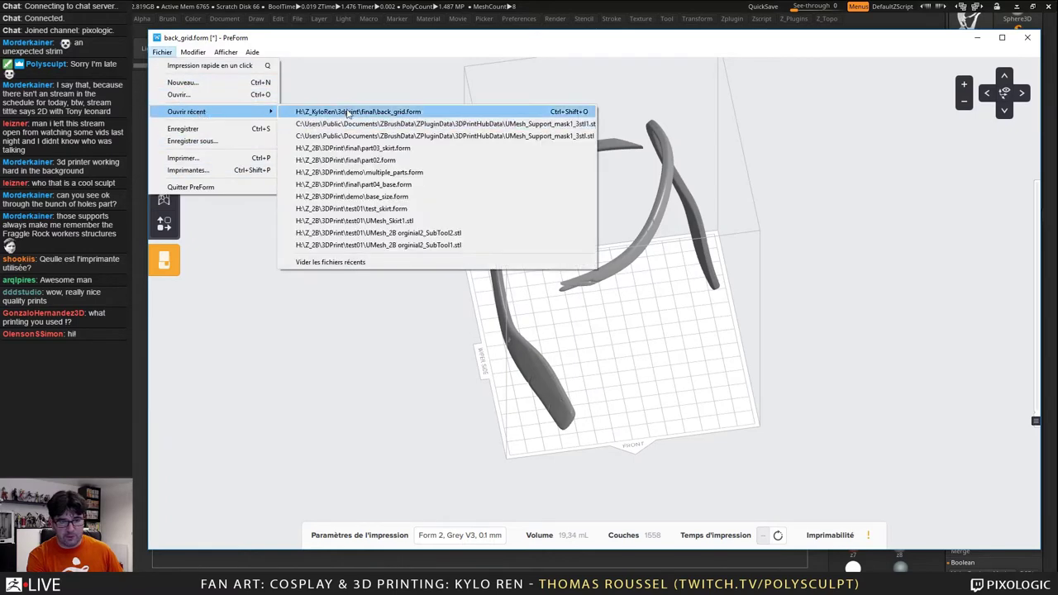
pyautogui.click(357, 114)
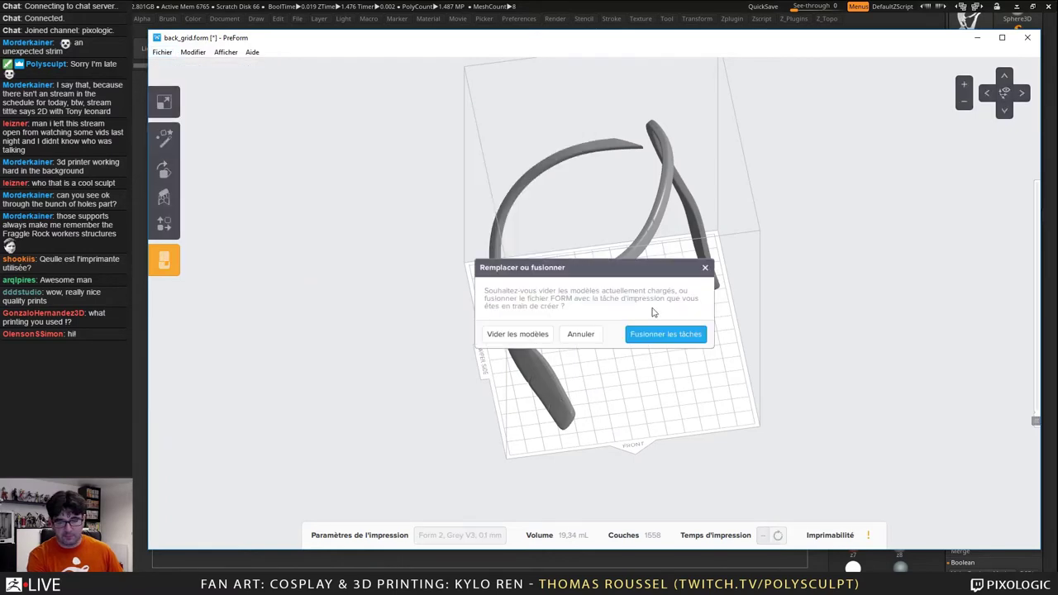
pyautogui.click(513, 335)
pyautogui.click(515, 334)
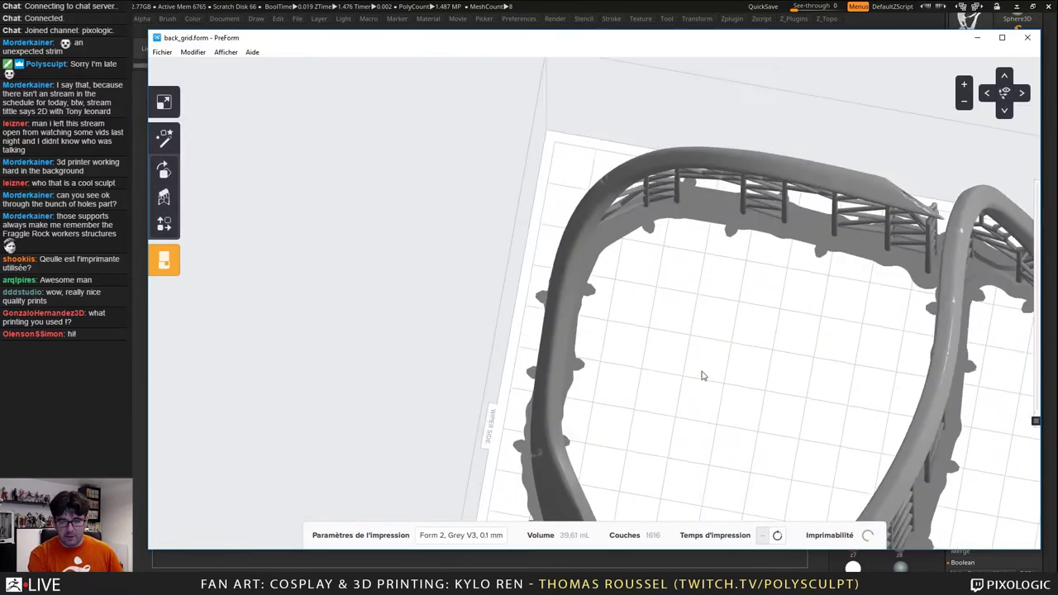
pyautogui.moveTo(824, 244); pyautogui.dragTo(866, 296, button='right')
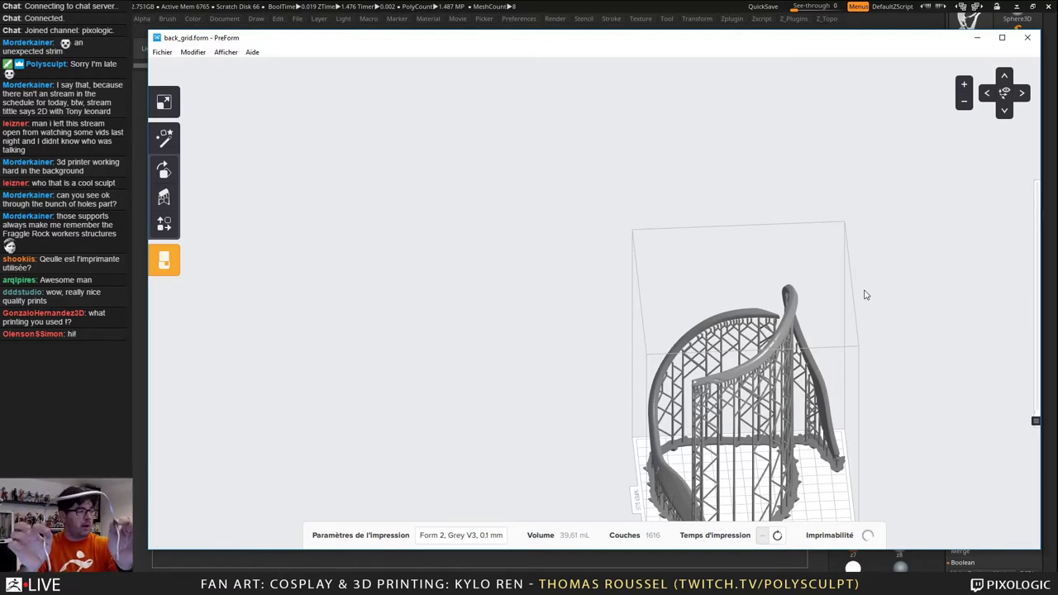
pyautogui.moveTo(826, 332); pyautogui.dragTo(688, 254, button='right')
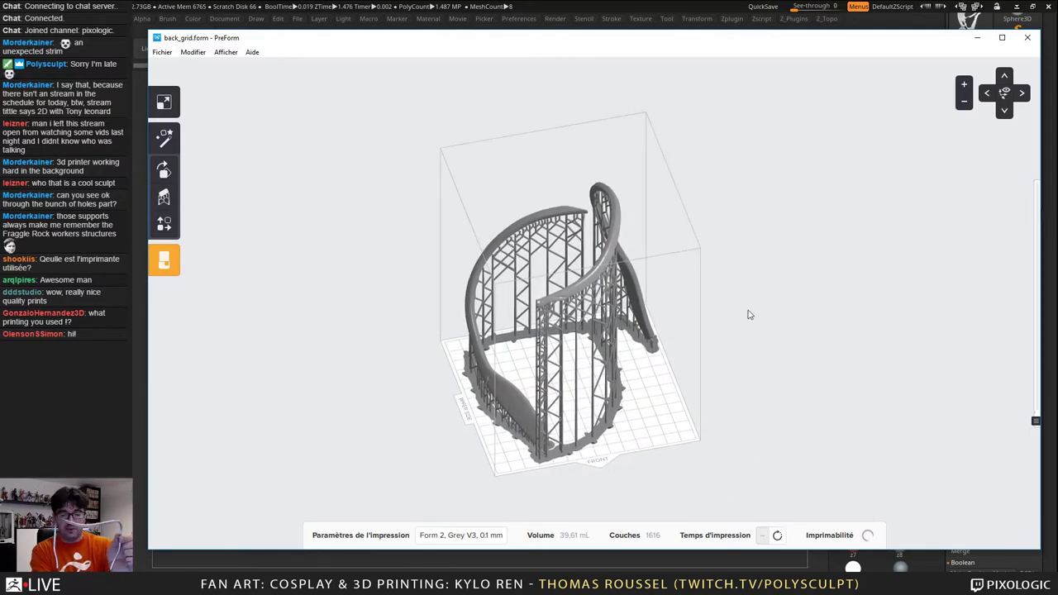
pyautogui.moveTo(749, 314); pyautogui.dragTo(729, 458, button='right')
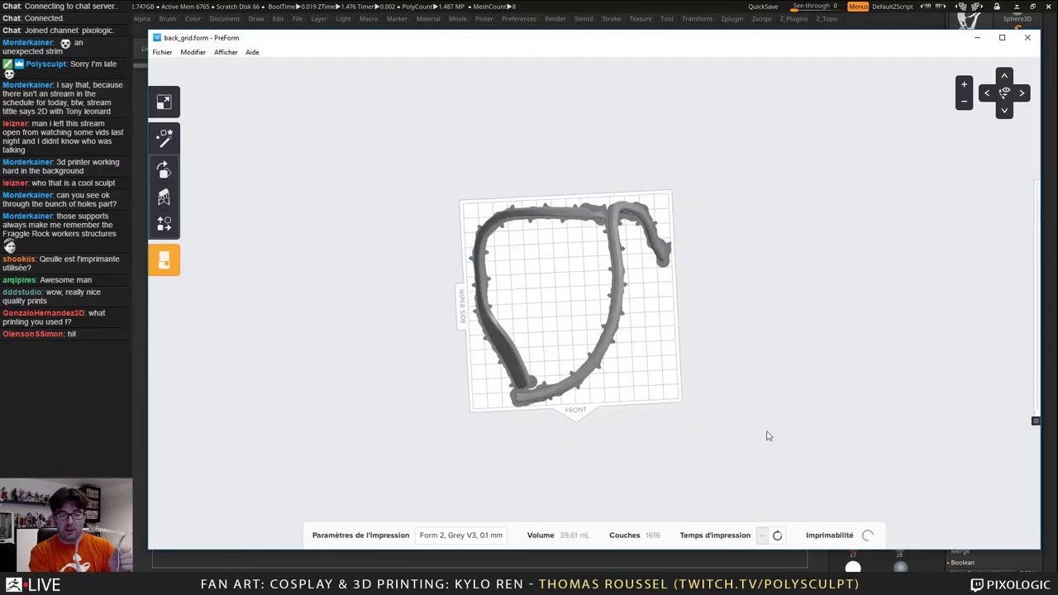
pyautogui.moveTo(666, 333); pyautogui.dragTo(702, 345, button='right')
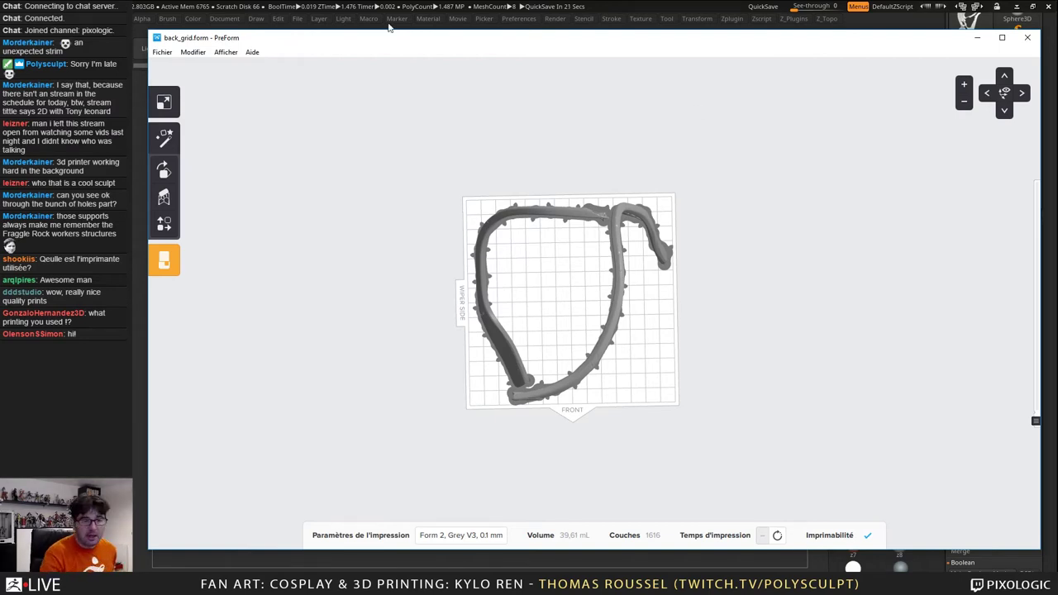
# - Open the grid_front print job in place of the loaded models and view its supports from above and the side
pyautogui.click(162, 52)
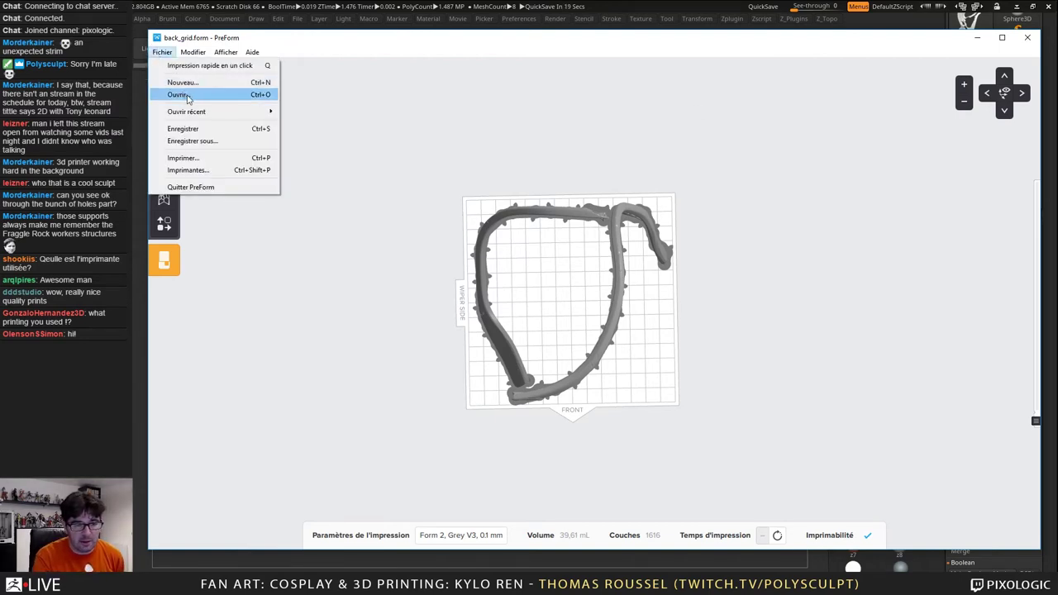
pyautogui.click(192, 96)
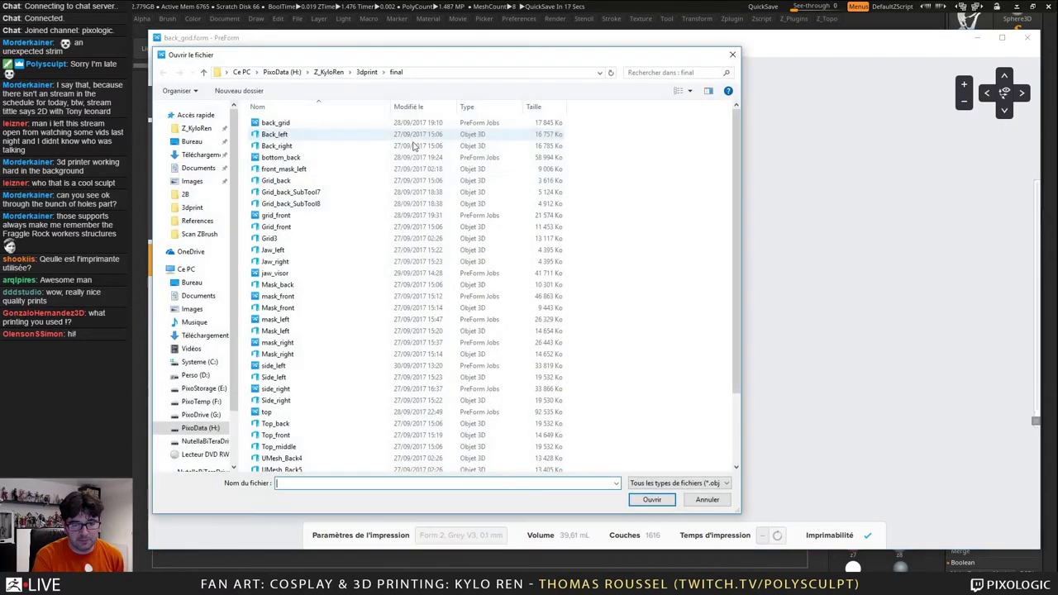
pyautogui.doubleClick(276, 216)
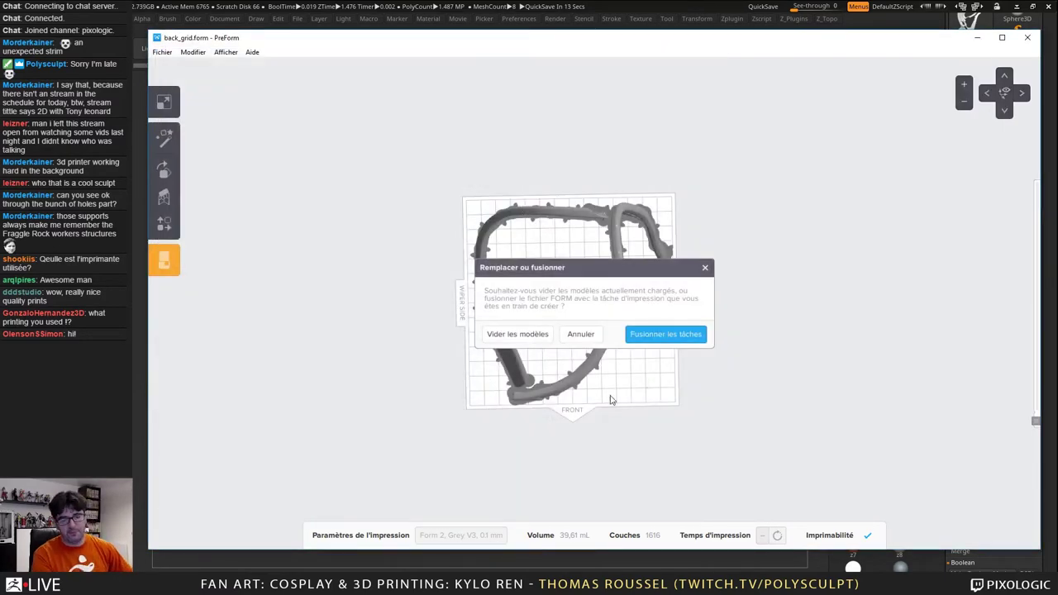
pyautogui.click(537, 335)
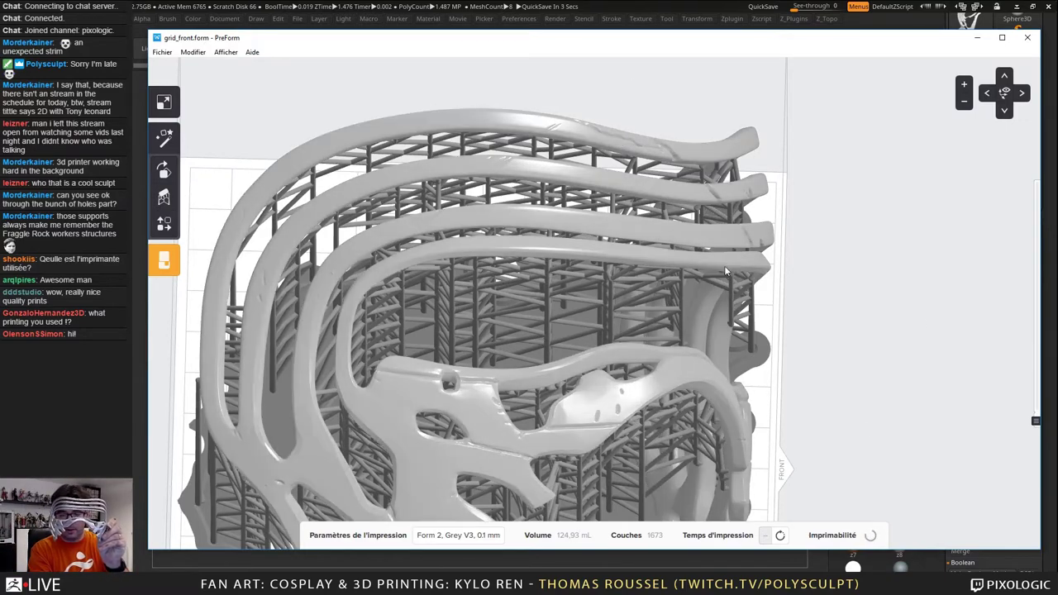
pyautogui.scroll(-5, 725, 266)
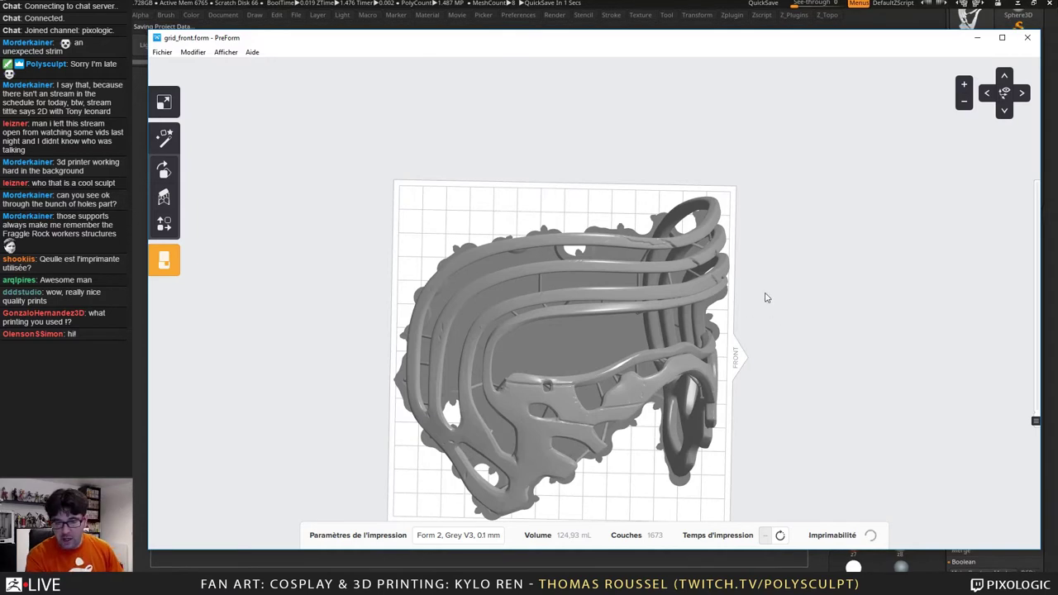
pyautogui.moveTo(765, 295); pyautogui.dragTo(752, 238, button='middle')
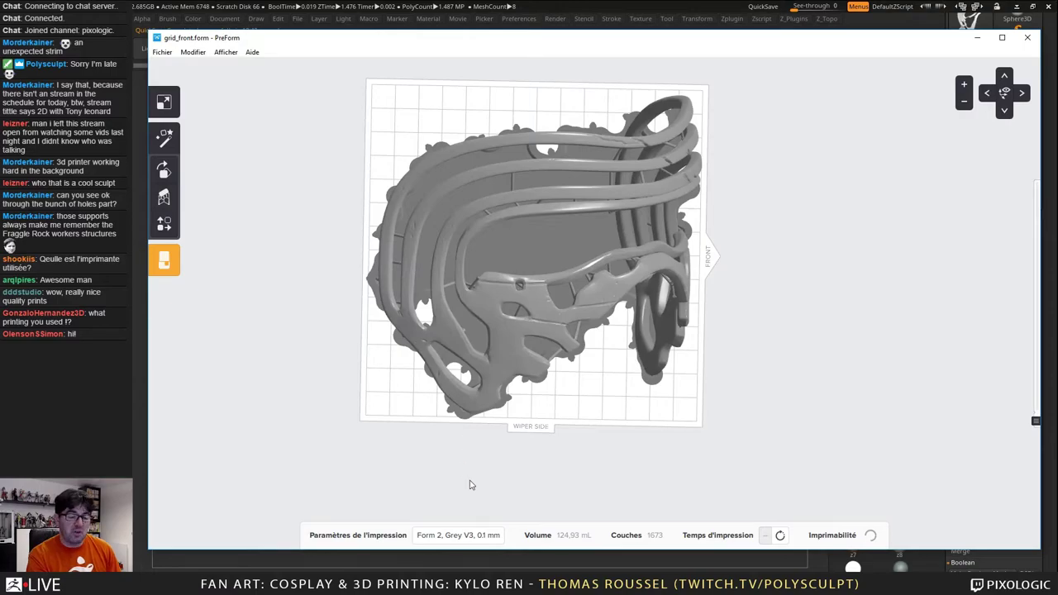
pyautogui.moveTo(470, 486); pyautogui.dragTo(662, 281, button='right')
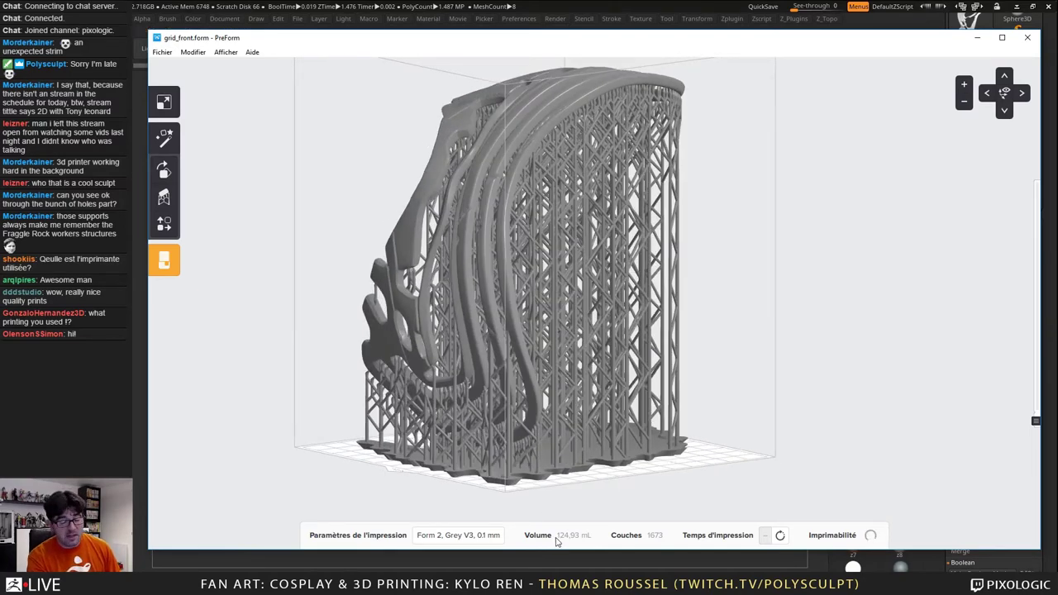
# - Select the grid_front model and rotate it slightly freehand to strip its supports, viewing the bare part from the side
pyautogui.click(389, 296)
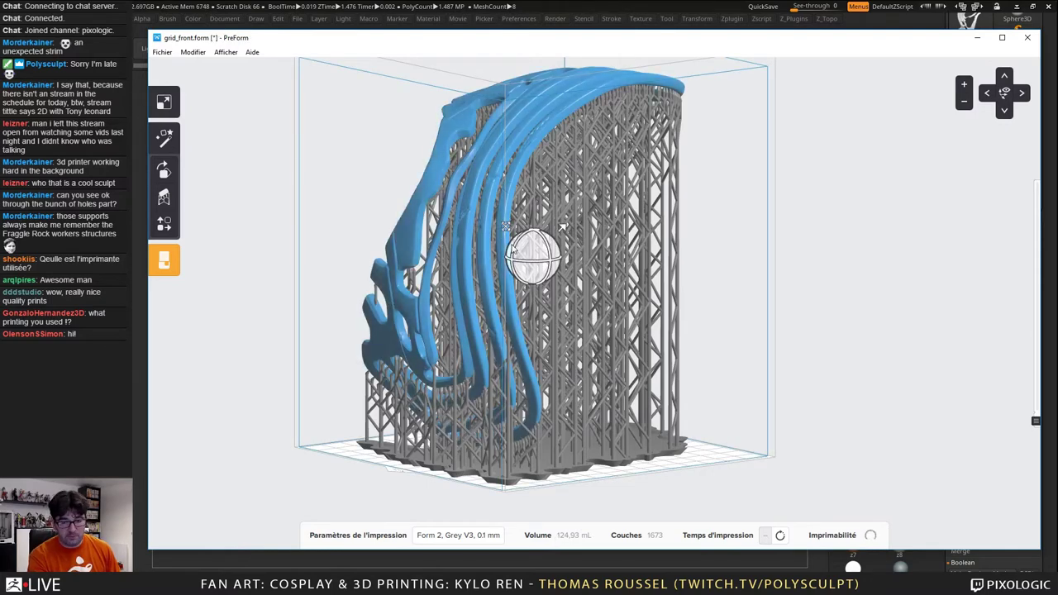
pyautogui.moveTo(517, 250); pyautogui.dragTo(521, 273)
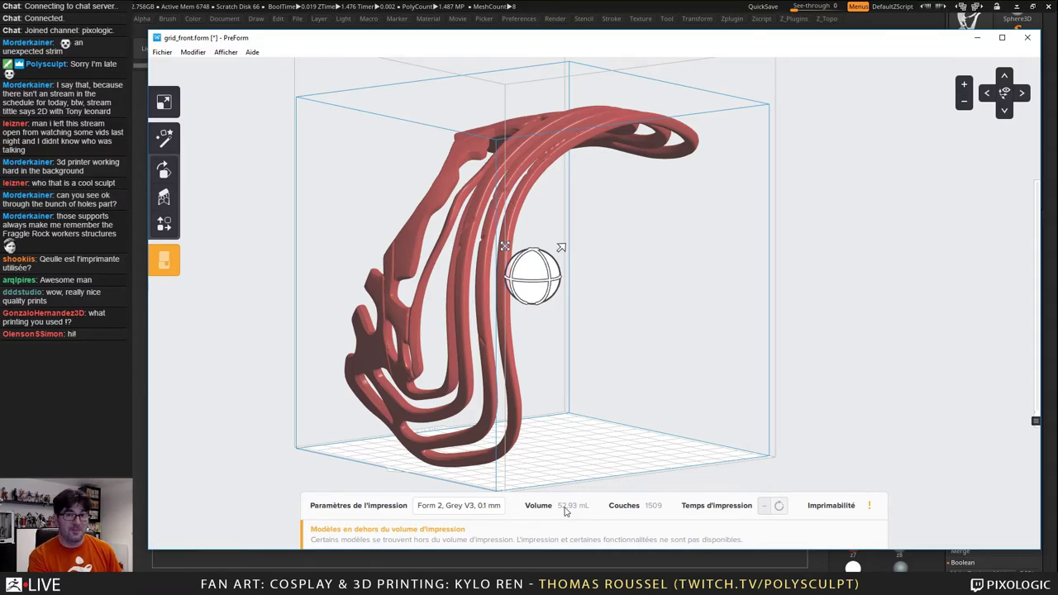
pyautogui.moveTo(848, 338); pyautogui.dragTo(753, 345, button='right')
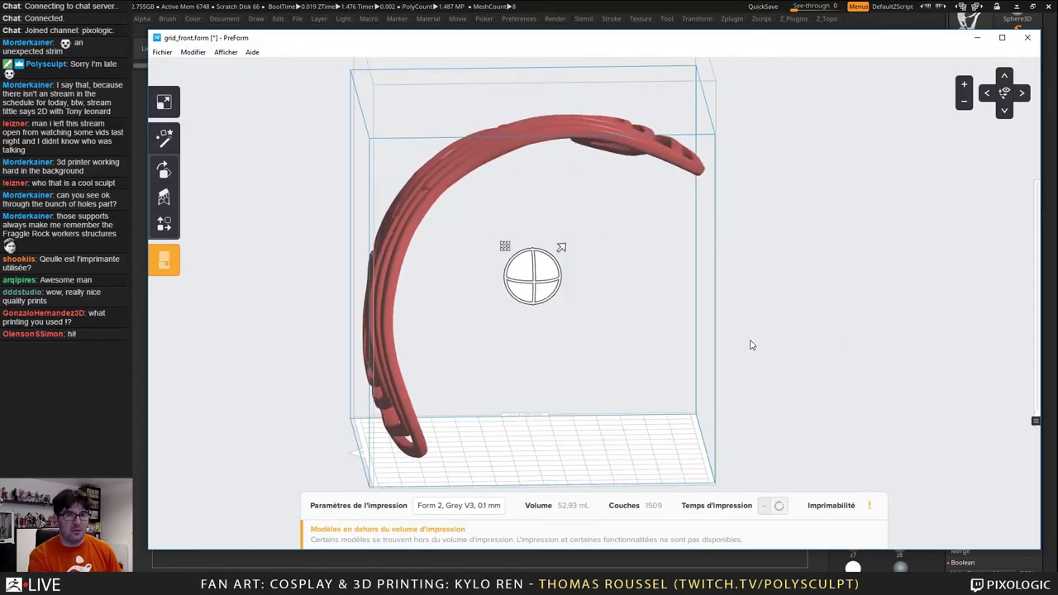
# - Rotate the bare grid_front model freehand to fit inside the build volume, and view it from several angles
pyautogui.moveTo(795, 381); pyautogui.dragTo(785, 331, button='right')
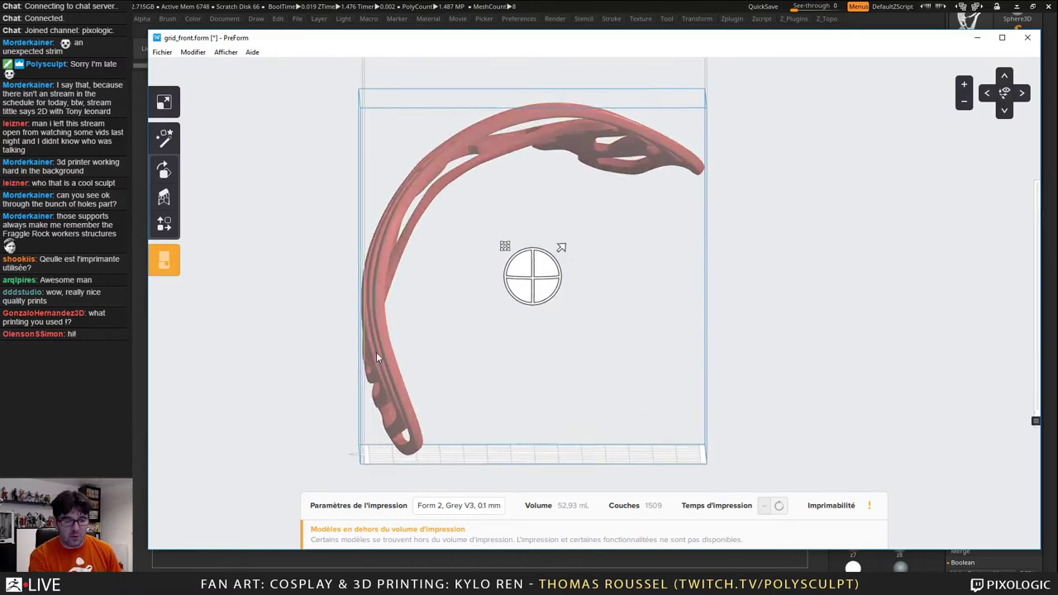
pyautogui.moveTo(344, 371); pyautogui.dragTo(273, 364, button='right')
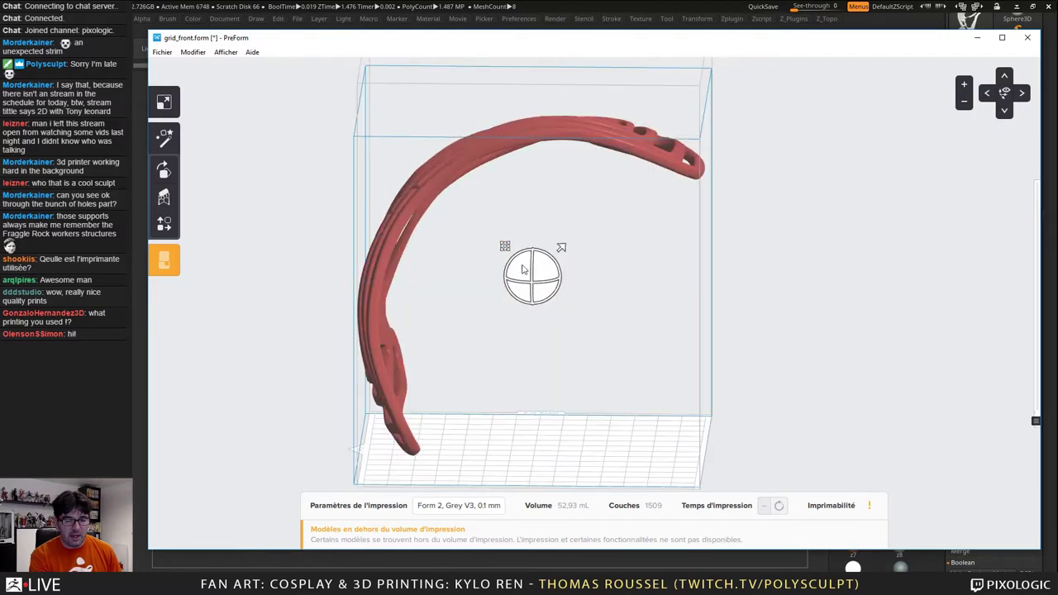
pyautogui.hotkey('ctrl', 'a')
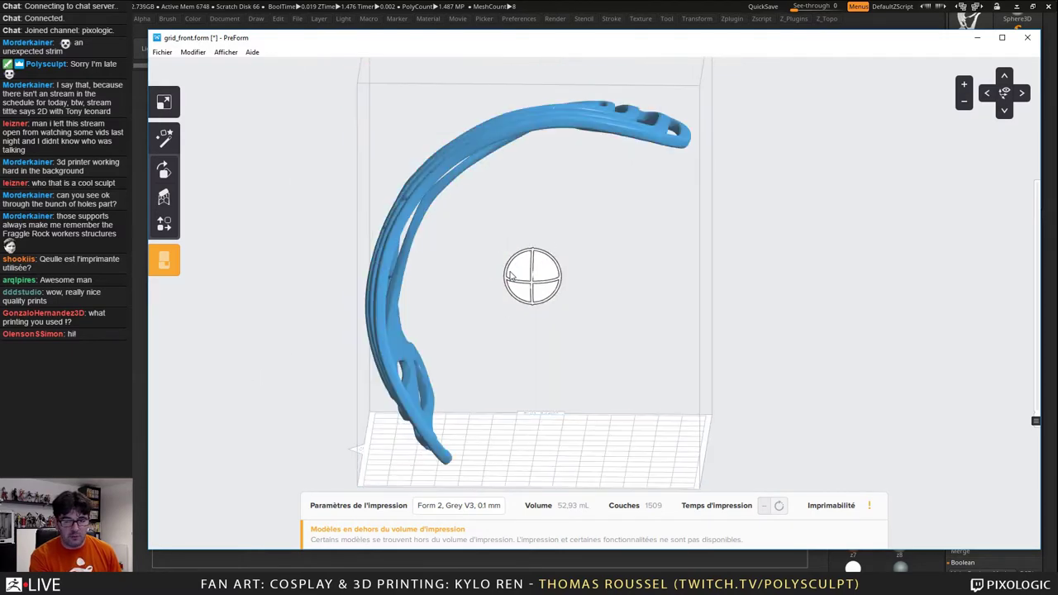
pyautogui.moveTo(510, 272); pyautogui.dragTo(511, 276, button='right')
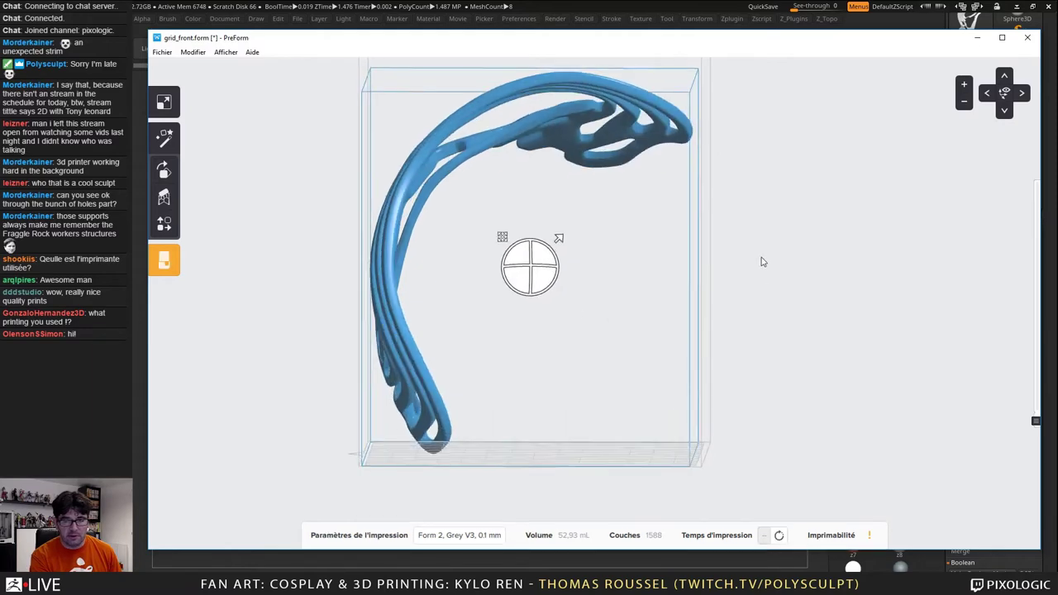
pyautogui.moveTo(749, 271); pyautogui.dragTo(600, 289, button='right')
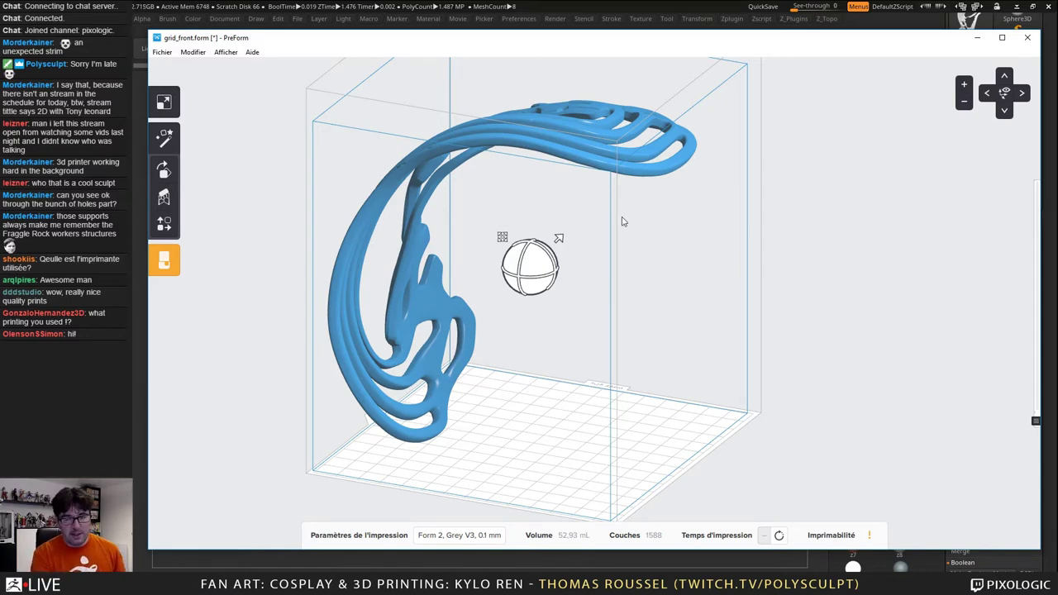
# - Open the side_left print job in place of the loaded models, without saving the changes to the current job
pyautogui.click(162, 52)
pyautogui.click(195, 90)
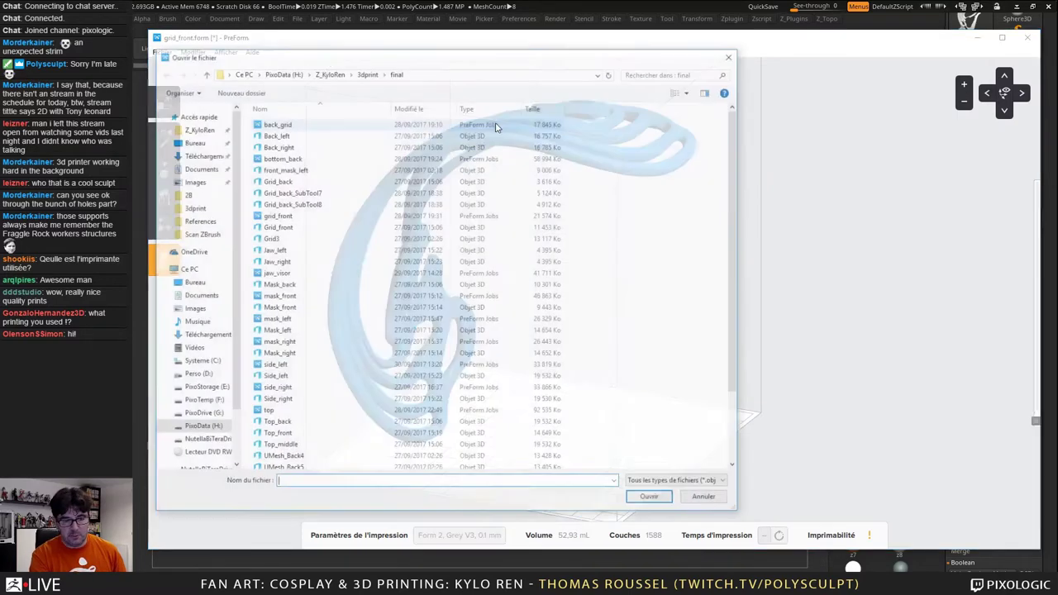
pyautogui.click(281, 273)
pyautogui.scroll(-2, 321, 301)
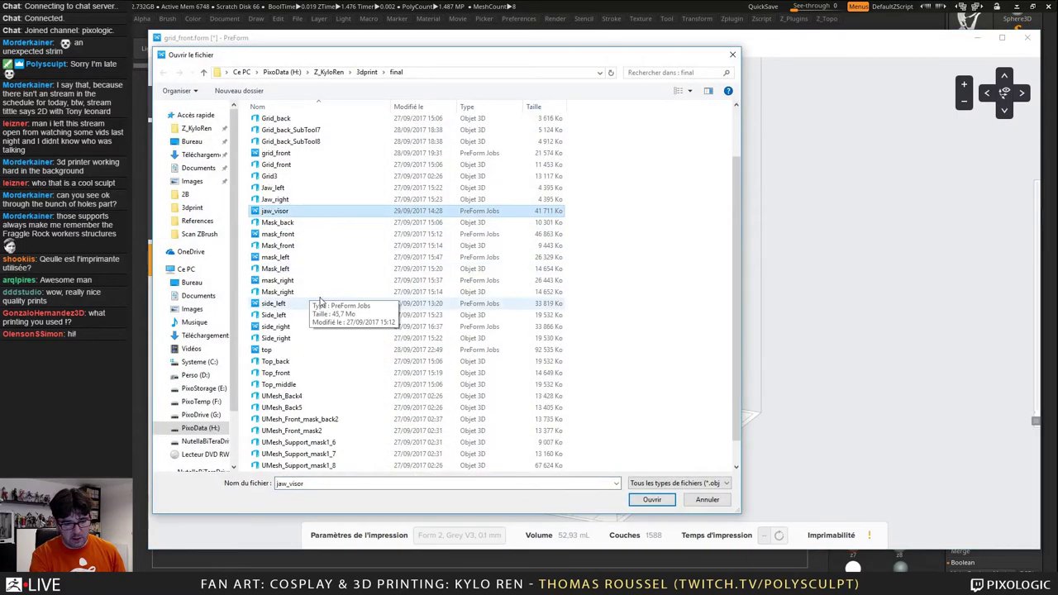
pyautogui.doubleClick(281, 303)
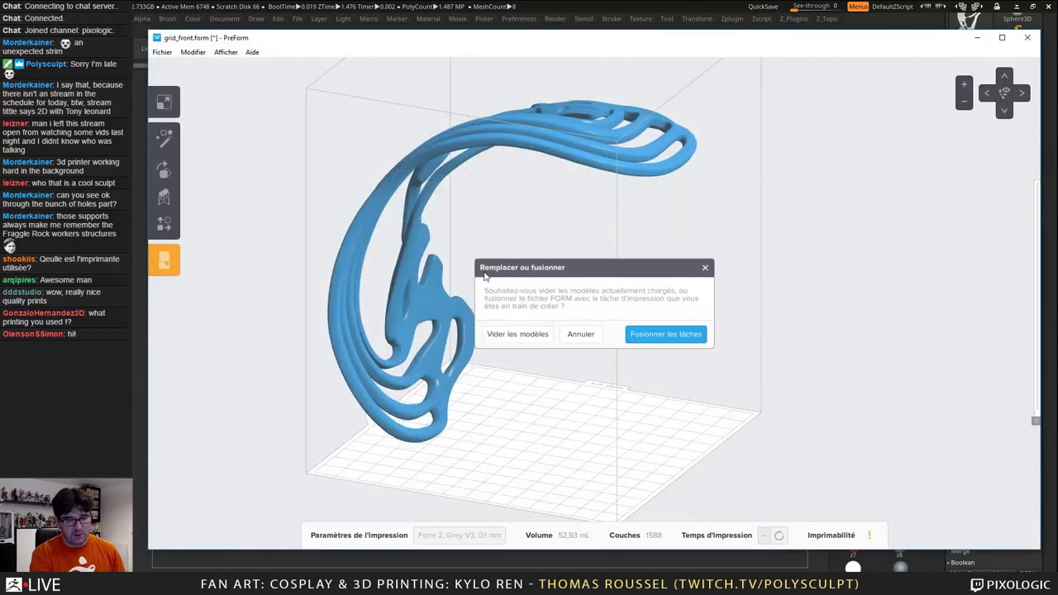
pyautogui.click(510, 336)
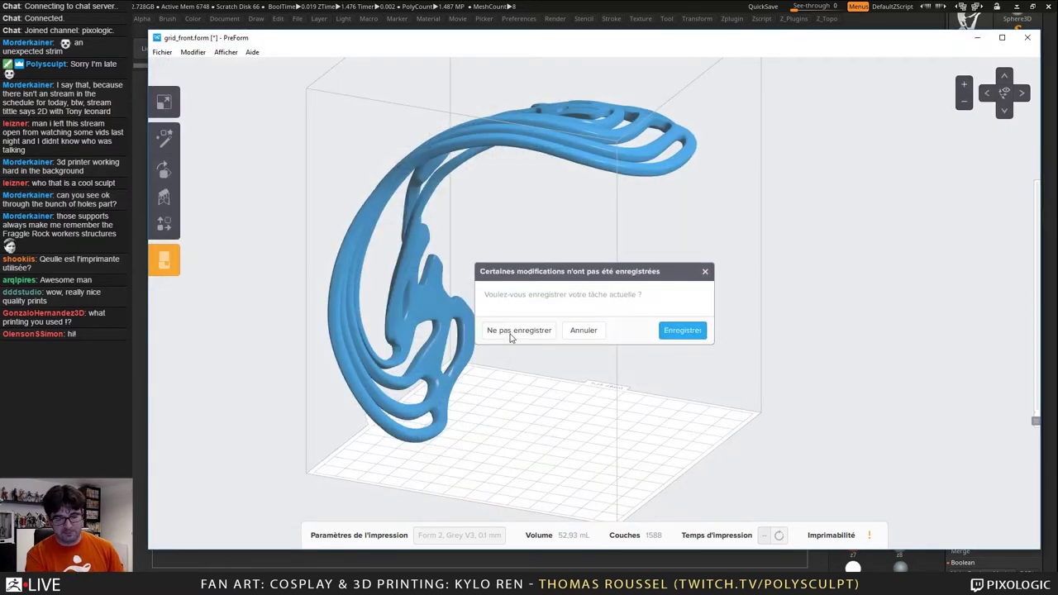
pyautogui.click(516, 330)
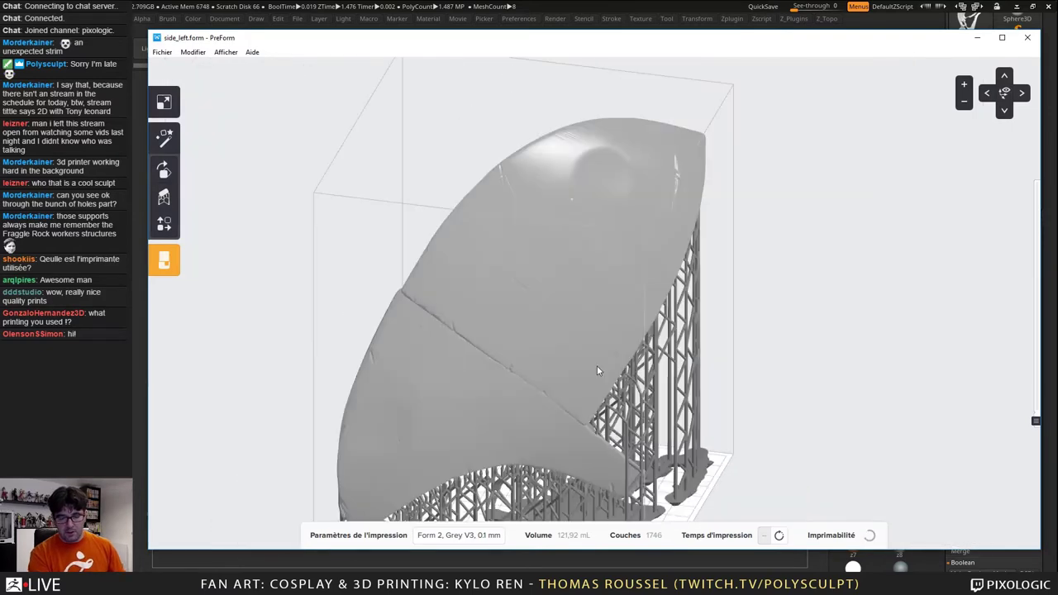
# - Select the side_left part and examine its surface details, height in the build volume and supports from several angles, close up and from afar
pyautogui.moveTo(723, 389); pyautogui.dragTo(852, 247, button='right')
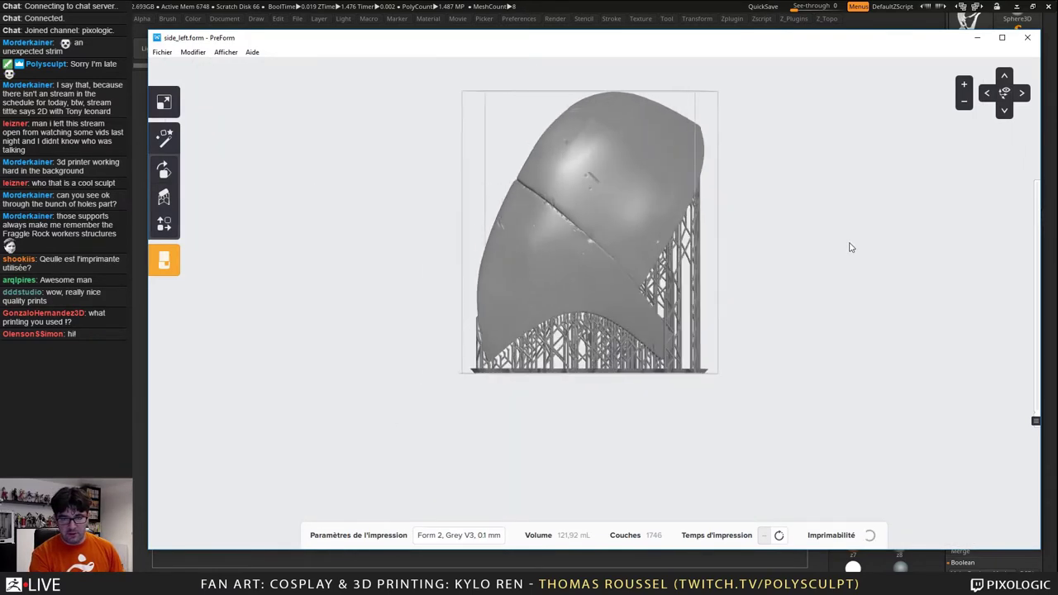
pyautogui.click(637, 244)
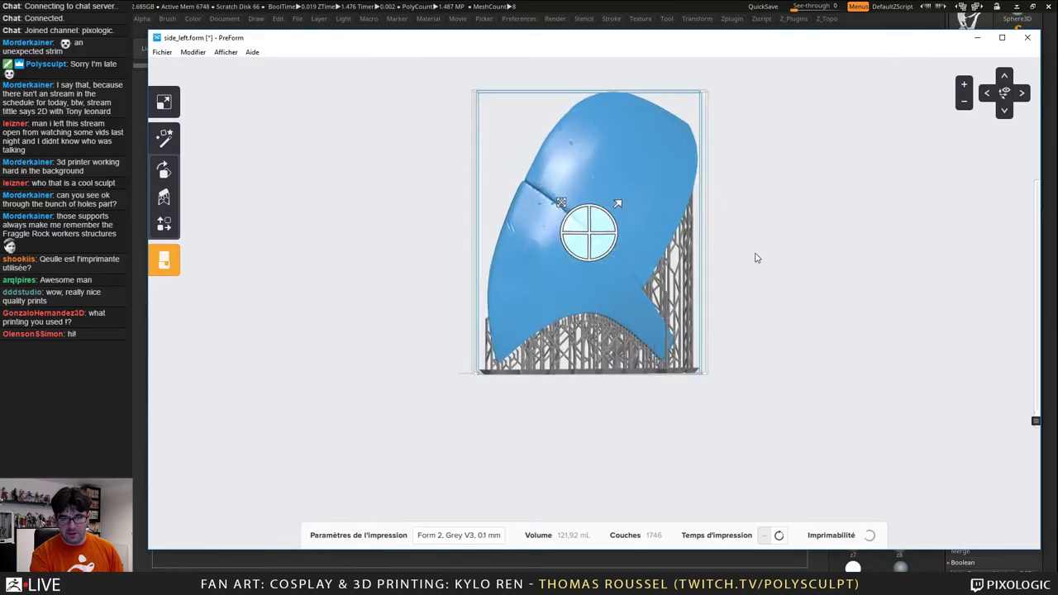
pyautogui.scroll(6, 583, 112)
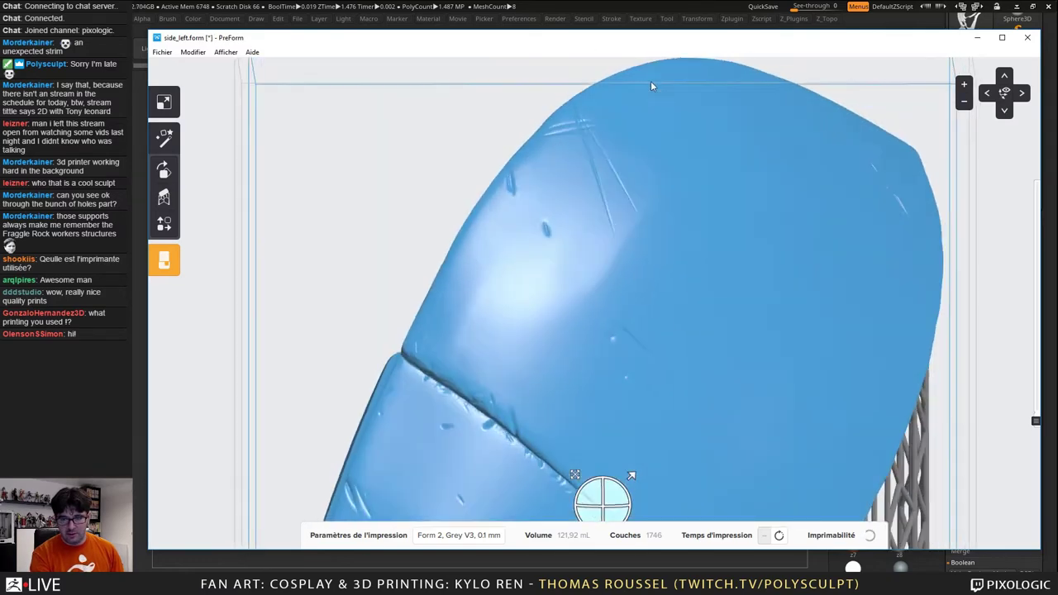
pyautogui.scroll(-3, 554, 186)
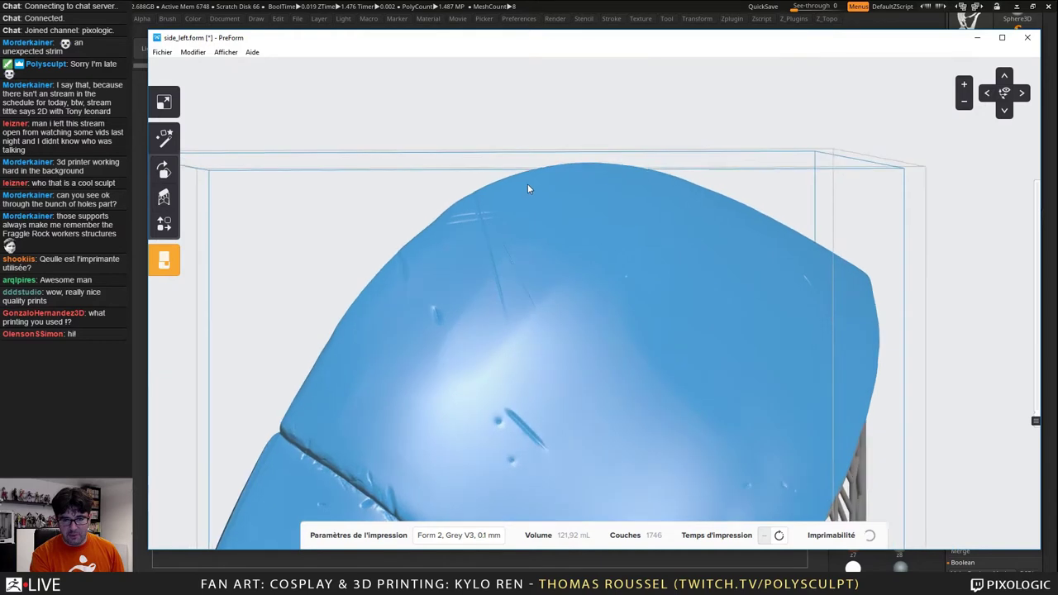
pyautogui.moveTo(527, 184); pyautogui.dragTo(530, 187, button='right')
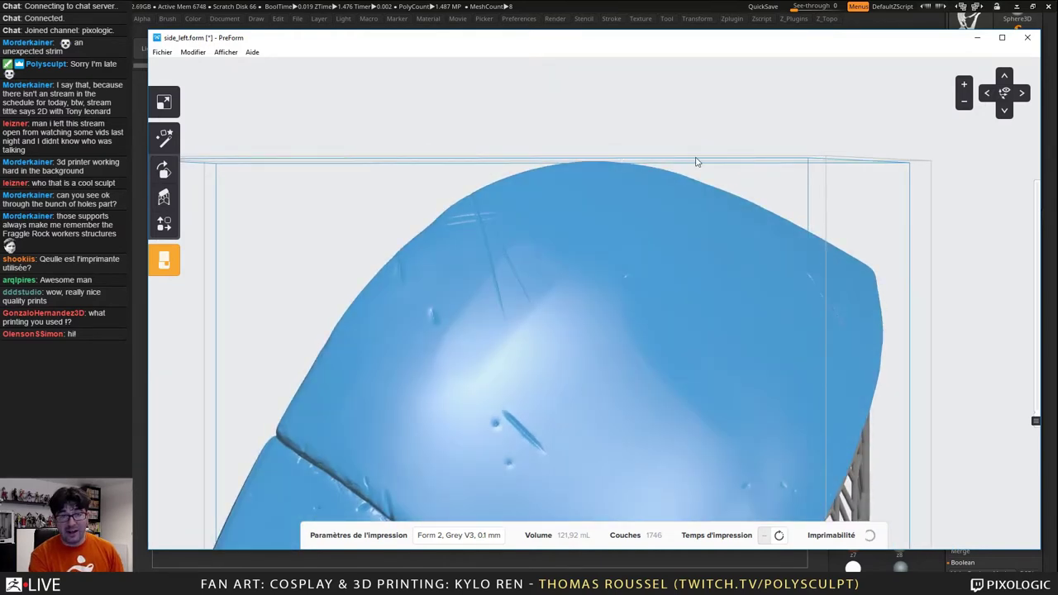
pyautogui.scroll(-8, 696, 176)
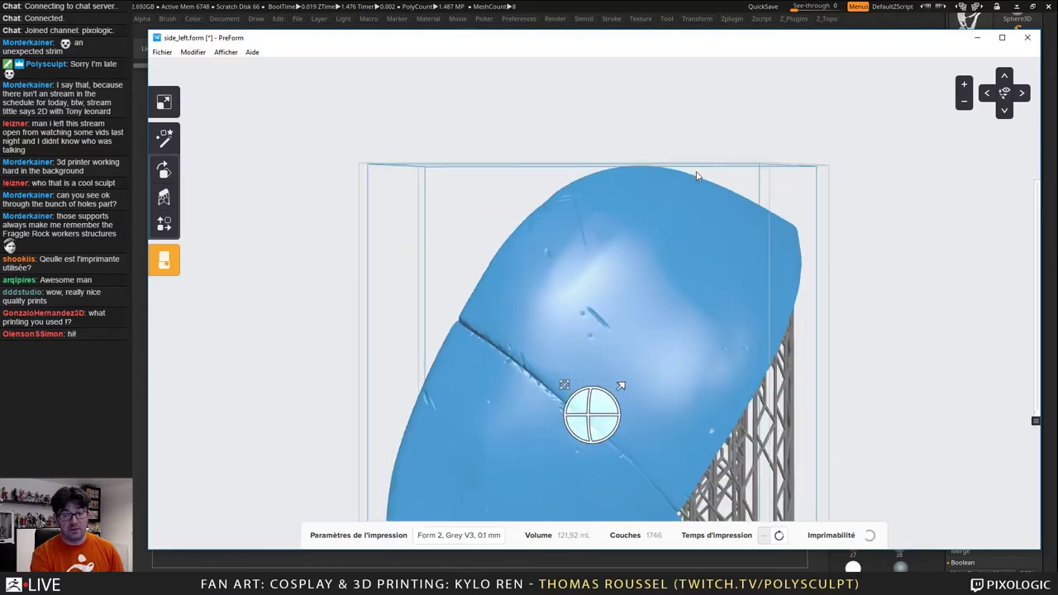
pyautogui.moveTo(794, 253); pyautogui.dragTo(647, 320, button='right')
pyautogui.scroll(6, 601, 258)
pyautogui.scroll(-3, 648, 320)
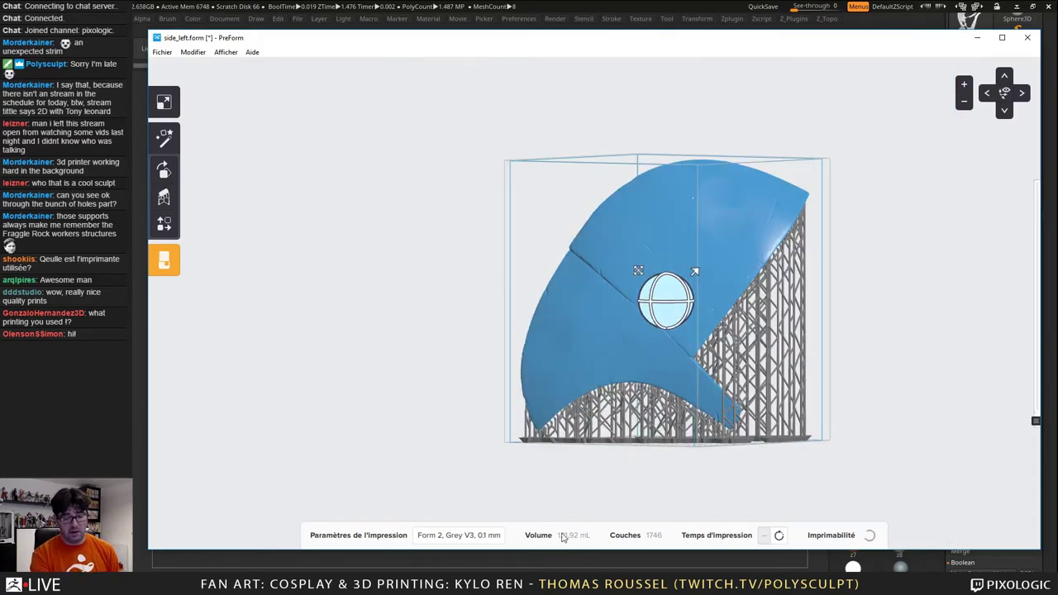
pyautogui.moveTo(391, 377); pyautogui.dragTo(402, 382, button='right')
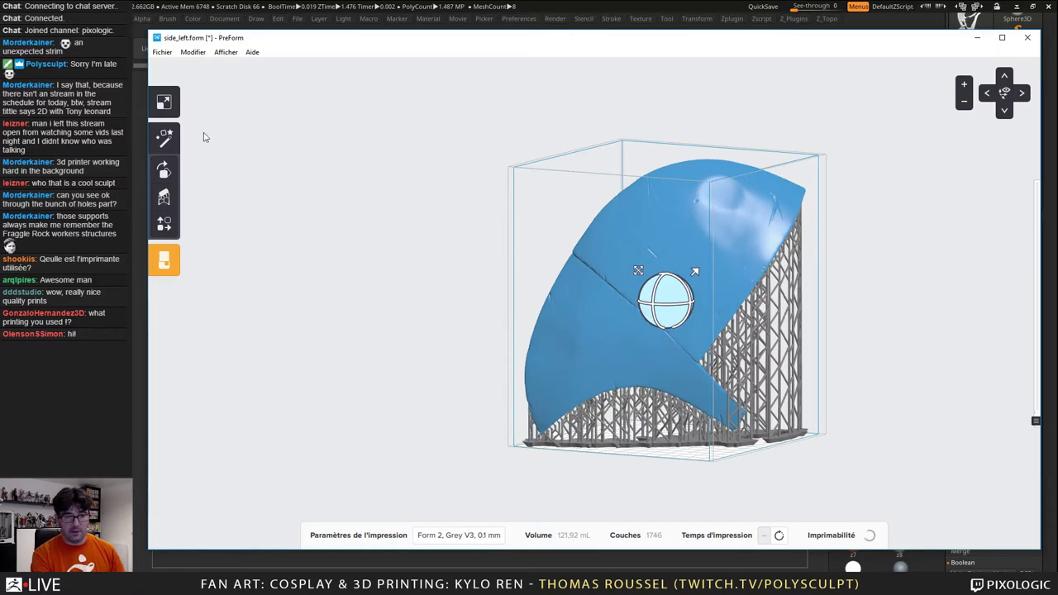
# - Open the top print job in place of the loaded models without saving, and view its three supported parts from outside and inside
pyautogui.click(162, 52)
pyautogui.click(194, 95)
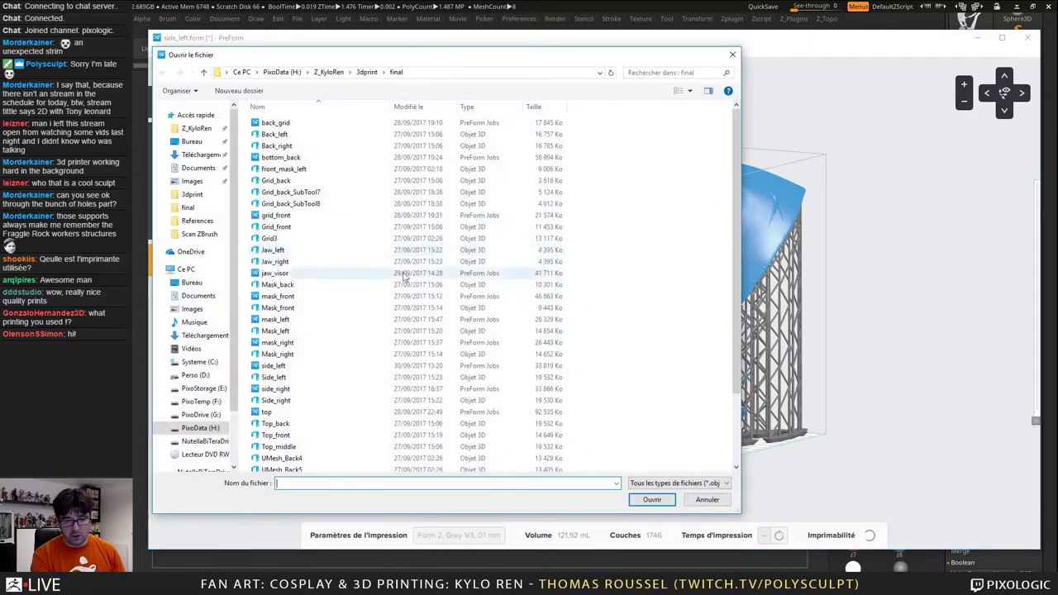
pyautogui.doubleClick(263, 413)
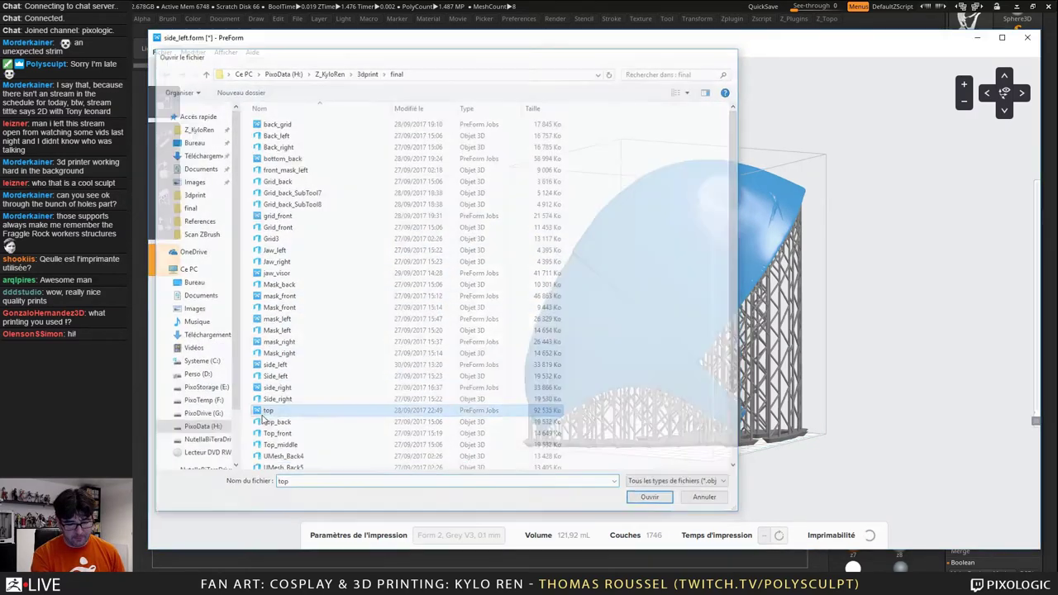
pyautogui.click(507, 341)
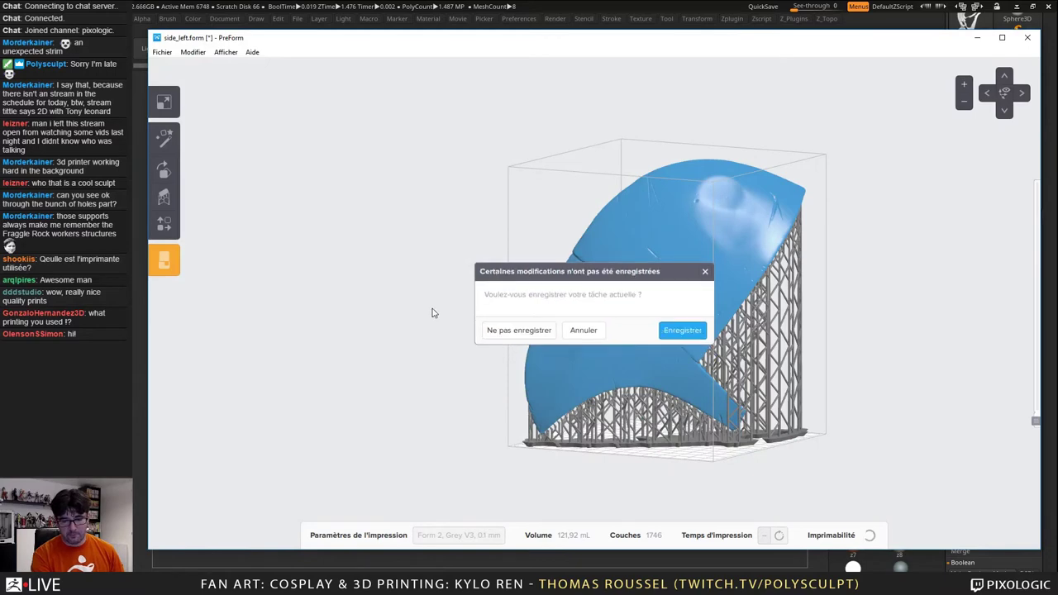
pyautogui.click(506, 333)
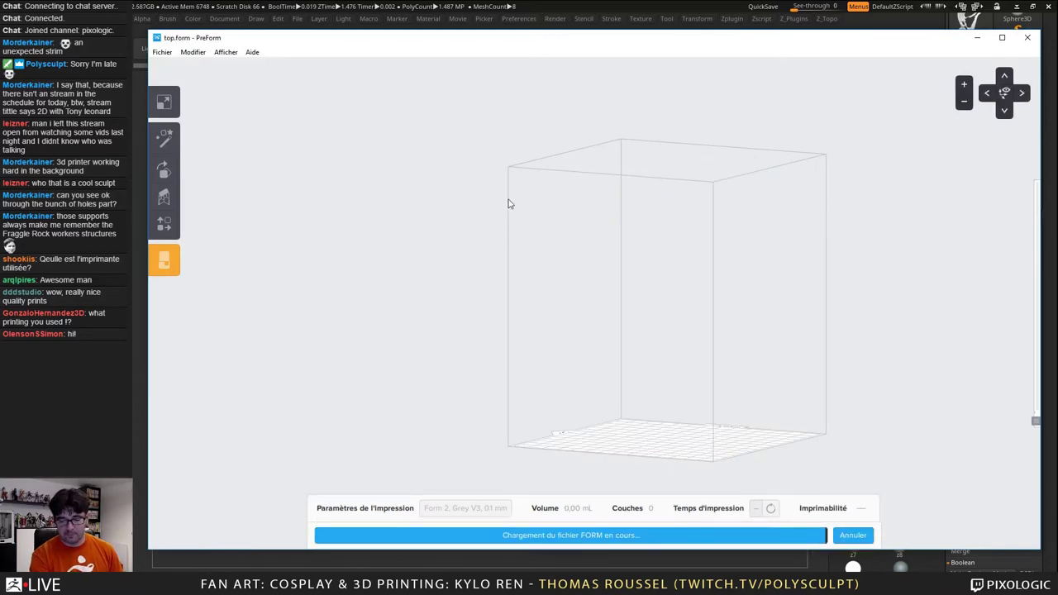
pyautogui.scroll(-3, 659, 252)
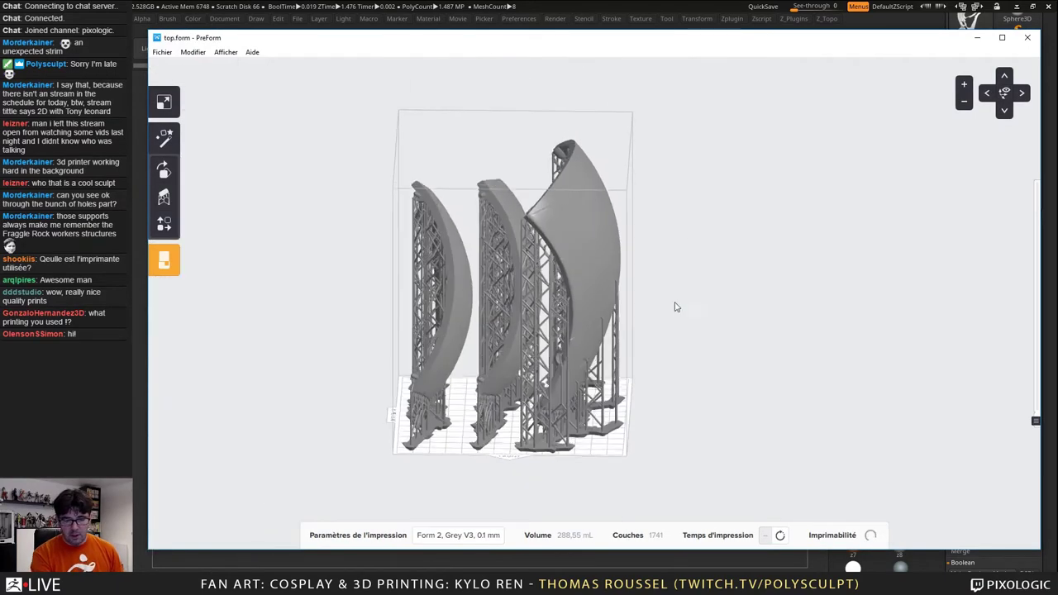
pyautogui.moveTo(675, 307); pyautogui.dragTo(708, 206, button='right')
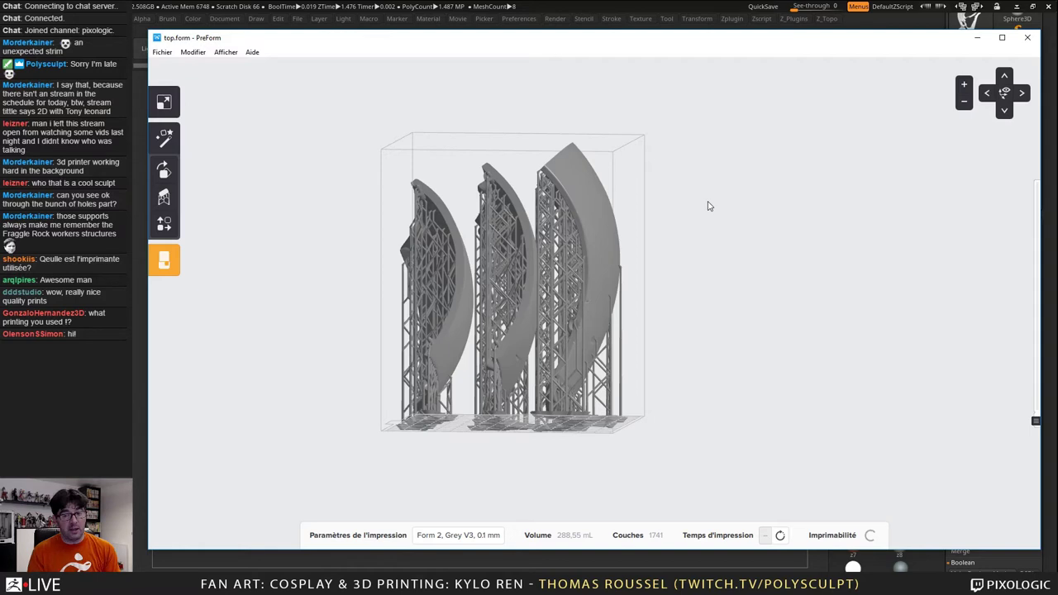
pyautogui.moveTo(708, 206); pyautogui.dragTo(682, 244, button='right')
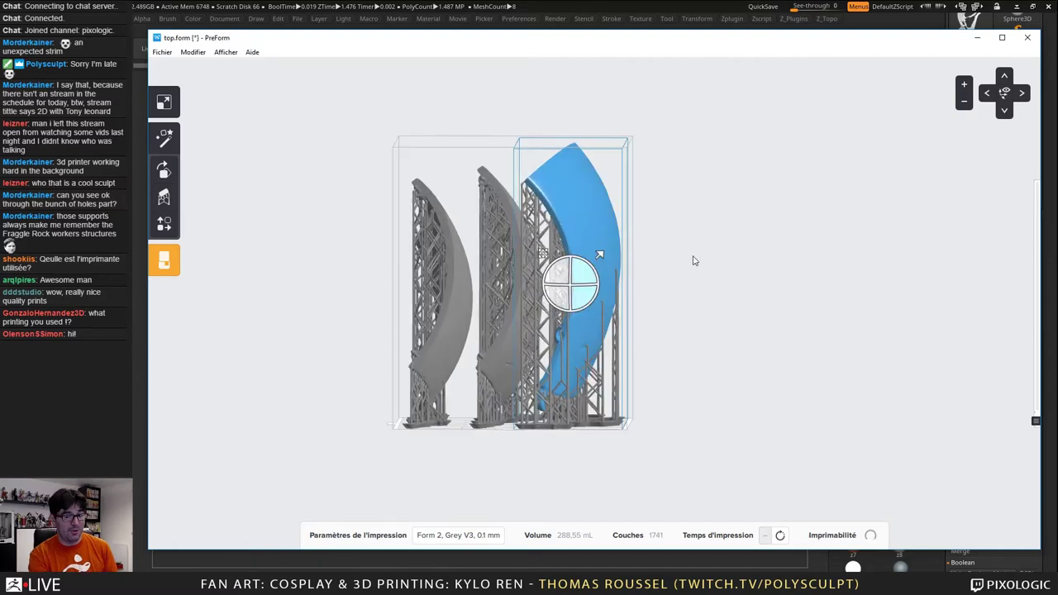
pyautogui.moveTo(694, 261); pyautogui.dragTo(882, 254, button='right')
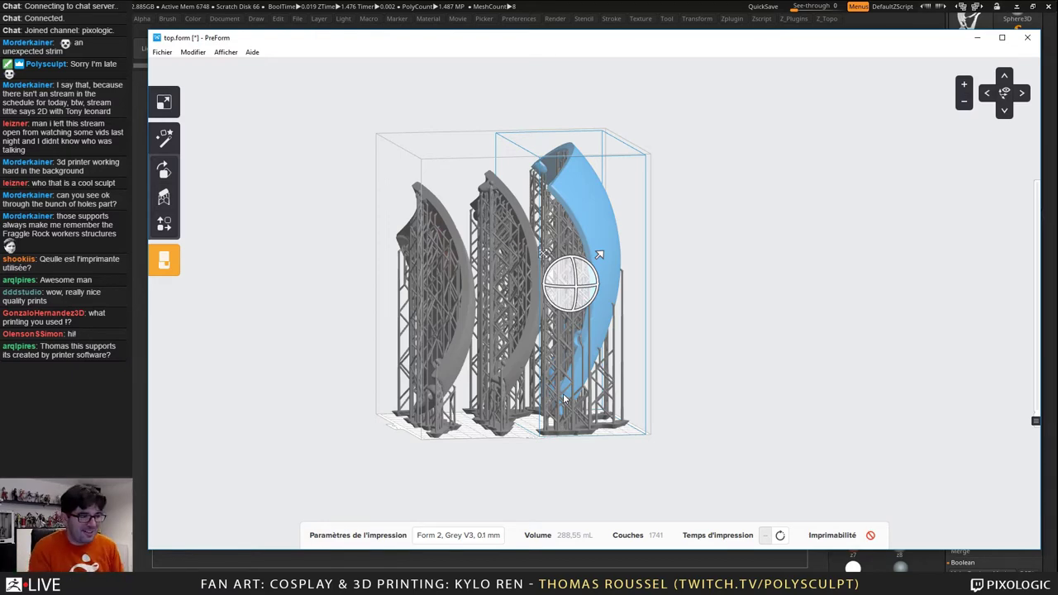
pyautogui.moveTo(702, 404); pyautogui.dragTo(818, 430, button='right')
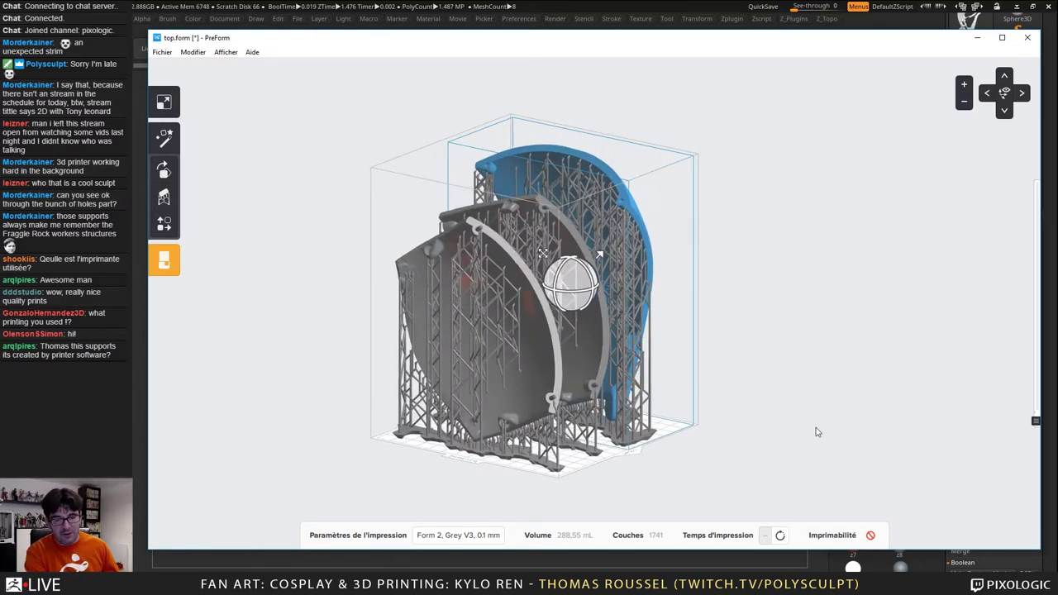
# - Delete the middle and rear parts of the top job, keeping only the front one
pyautogui.click(584, 288)
pyautogui.keyDown('shift'); pyautogui.click(624, 285); pyautogui.keyUp('shift')
pyautogui.press('Delete')
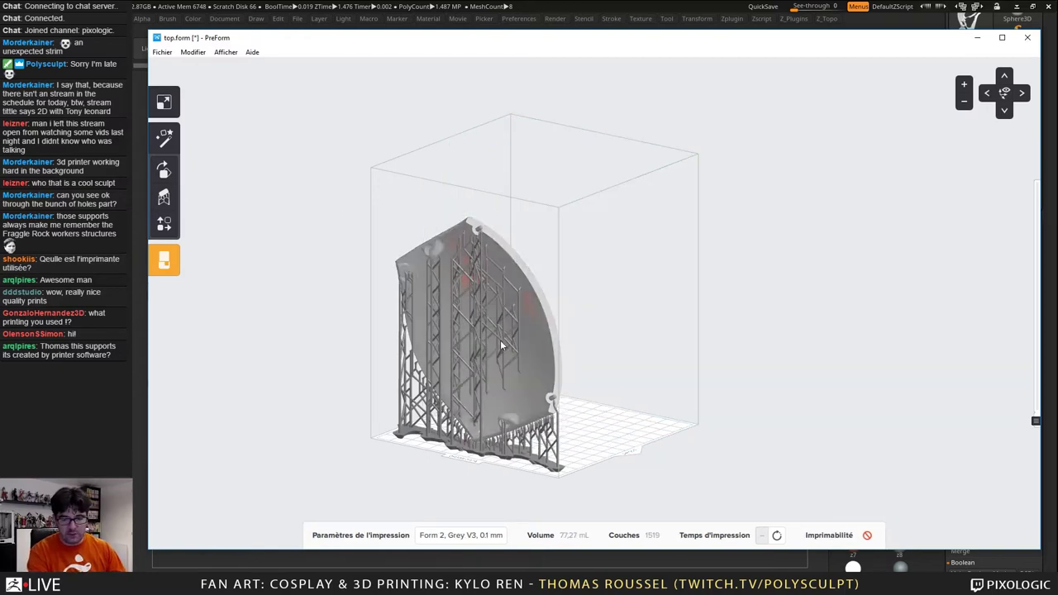
# - Rotate the remaining top part slightly freehand to strip its supports, and move it to the middle of the build platform
pyautogui.click(492, 355)
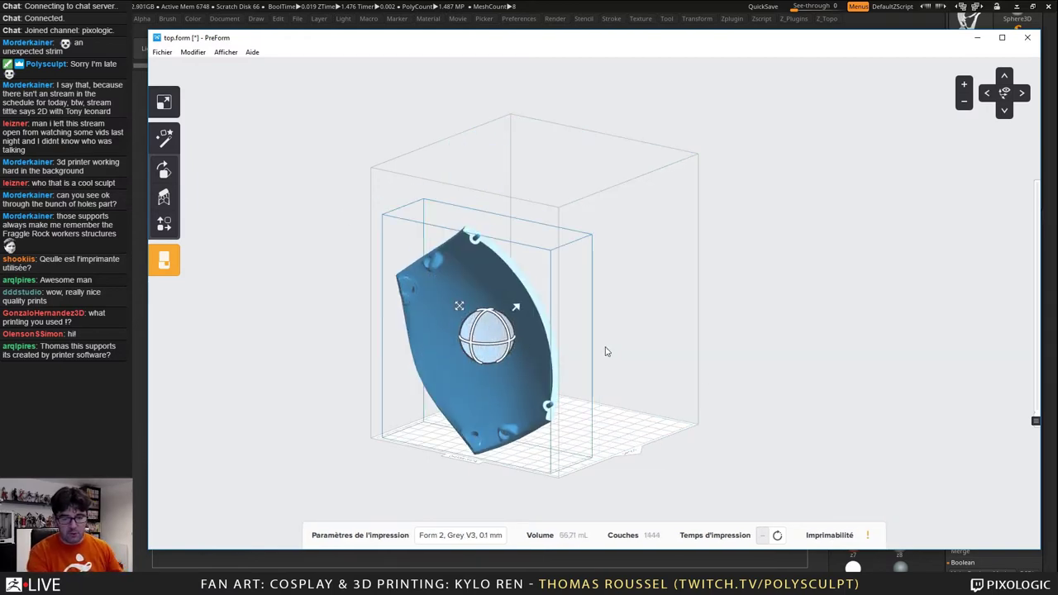
pyautogui.moveTo(604, 349); pyautogui.dragTo(471, 309, button='right')
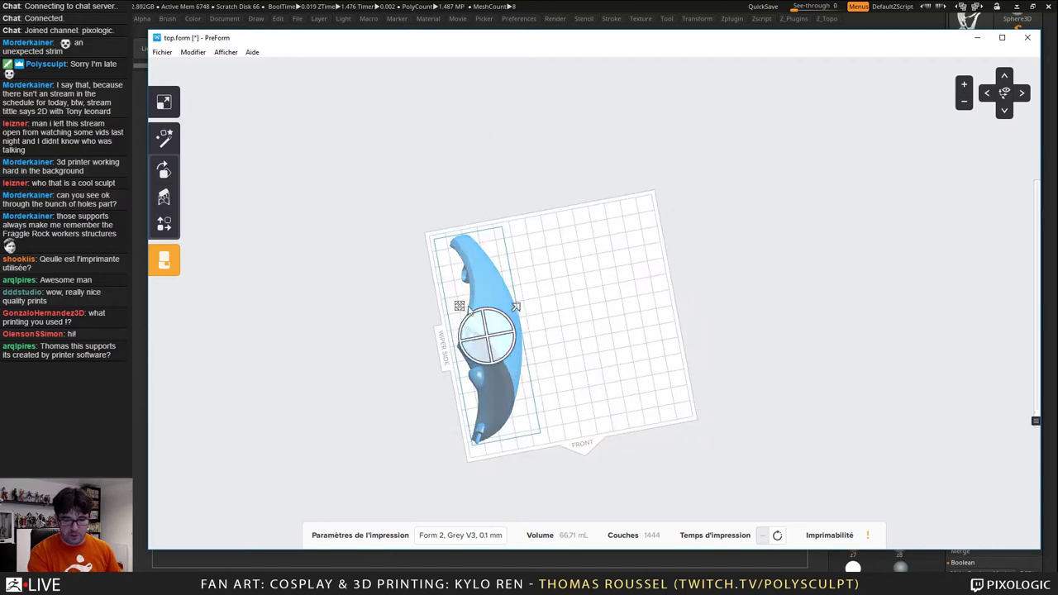
pyautogui.moveTo(470, 309); pyautogui.dragTo(533, 314)
pyautogui.click(534, 314)
pyautogui.moveTo(758, 300); pyautogui.dragTo(728, 135, button='right')
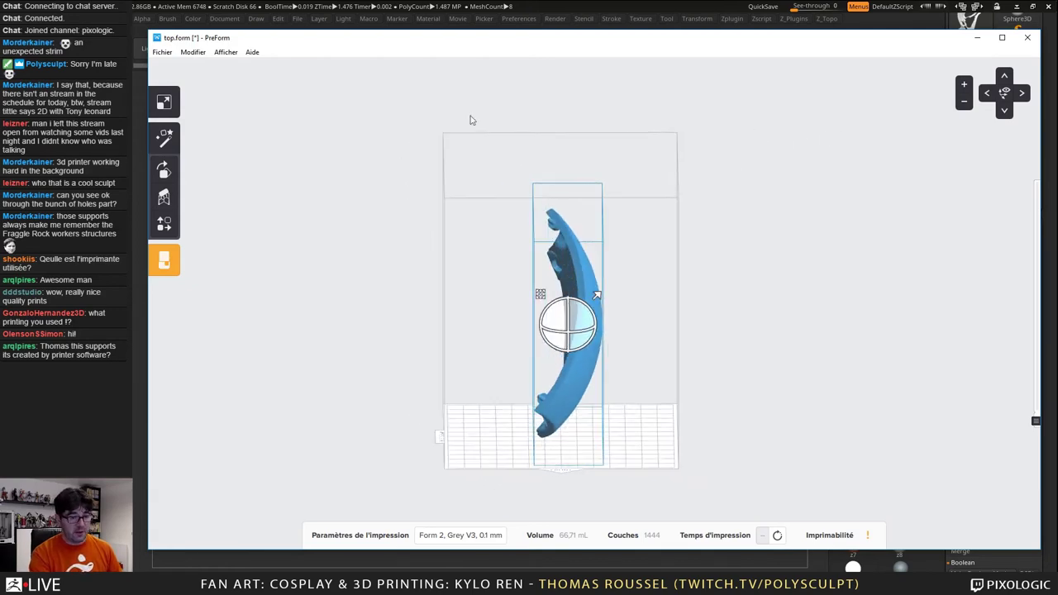
# - Run the automatic one-click orientation, support generation and layout on the part, dismiss the layout message, and view it from above and the side
pyautogui.click(164, 138)
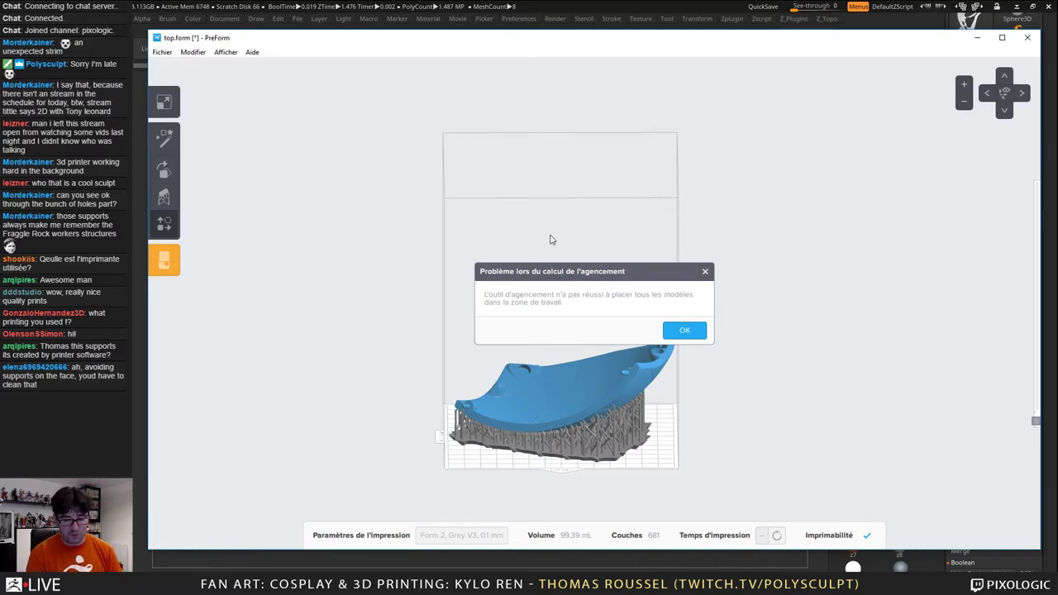
pyautogui.click(685, 331)
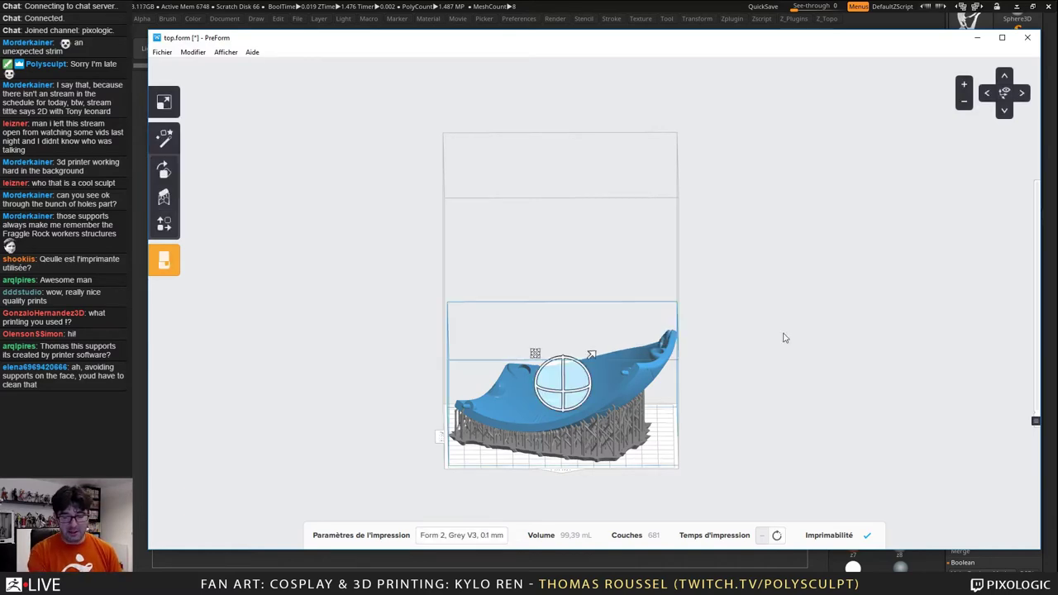
pyautogui.moveTo(784, 309); pyautogui.dragTo(808, 419, button='right')
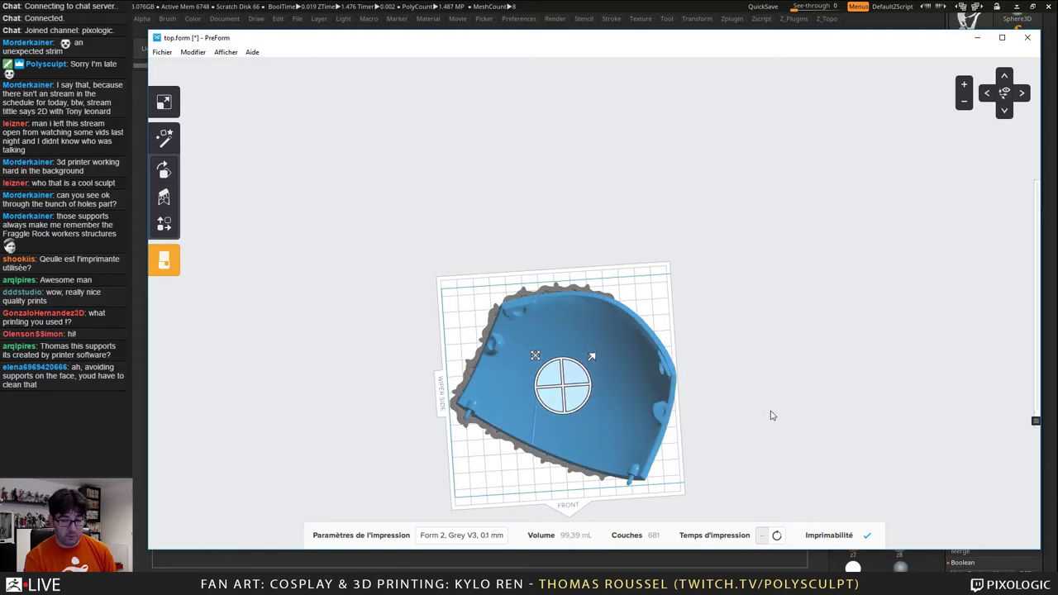
pyautogui.moveTo(770, 413); pyautogui.dragTo(773, 234, button='right')
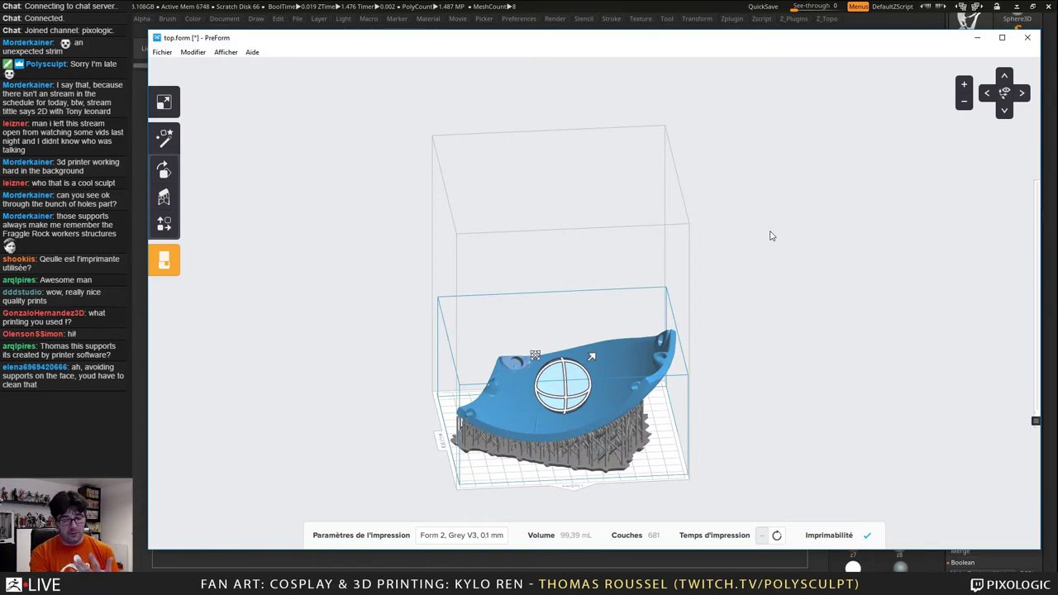
# - Examine the automatically generated supports under the part up close from the side, the inside and below
pyautogui.moveTo(770, 236); pyautogui.dragTo(715, 209, button='right')
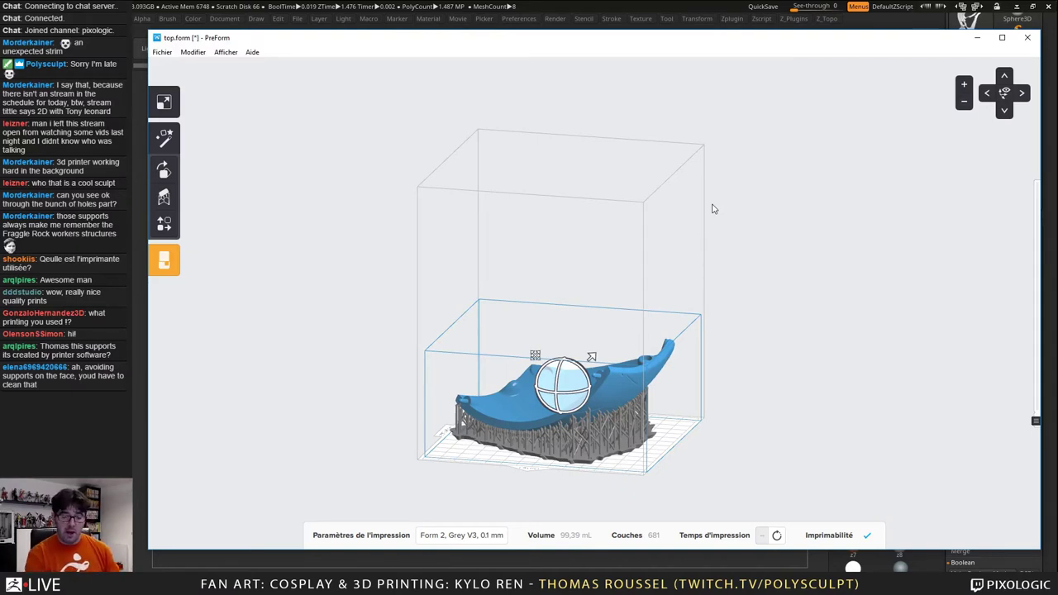
pyautogui.scroll(6, 735, 344)
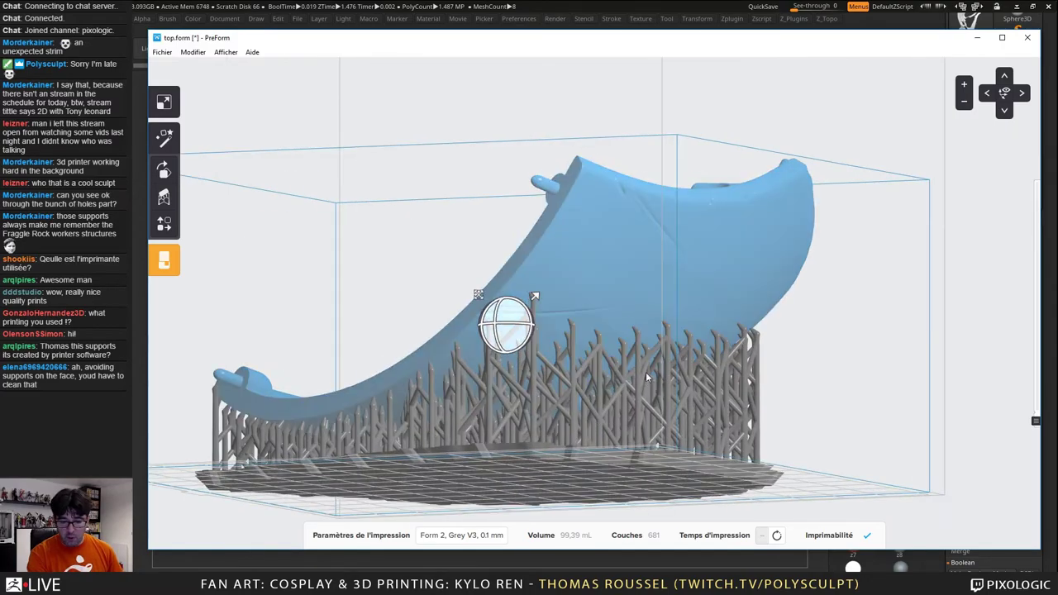
pyautogui.moveTo(647, 377); pyautogui.dragTo(488, 247, button='right')
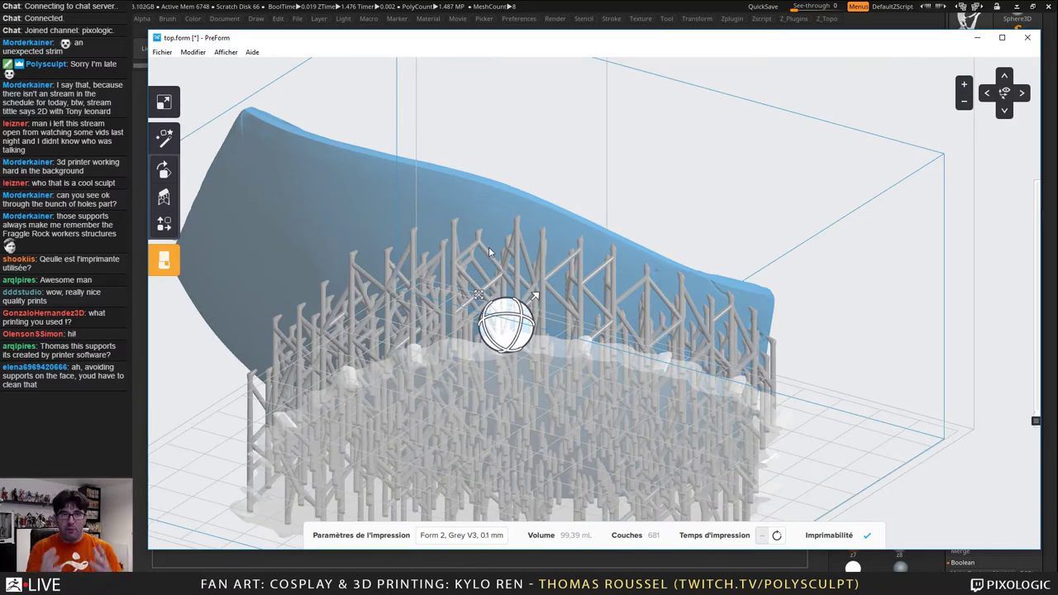
pyautogui.moveTo(425, 227); pyautogui.dragTo(534, 295, button='right')
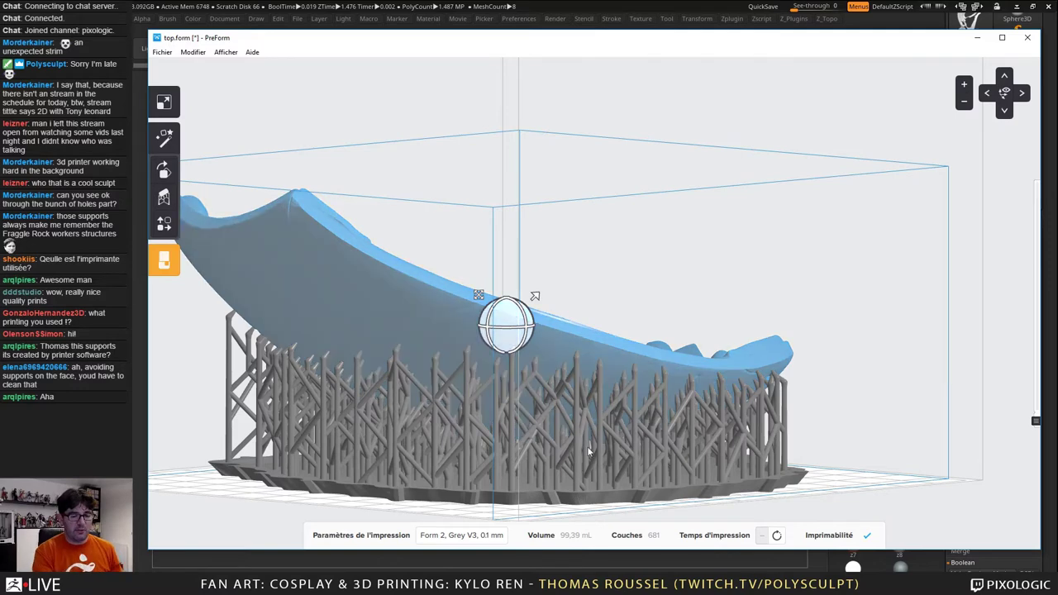
# - Rotate the part freehand to stand it upright on the build platform, stripping its automatic supports
pyautogui.press('Home')
pyautogui.moveTo(661, 206); pyautogui.dragTo(761, 298, button='right')
pyautogui.scroll(3, 760, 298)
pyautogui.moveTo(693, 265); pyautogui.dragTo(865, 347)
pyautogui.moveTo(657, 397); pyautogui.dragTo(650, 359, button='right')
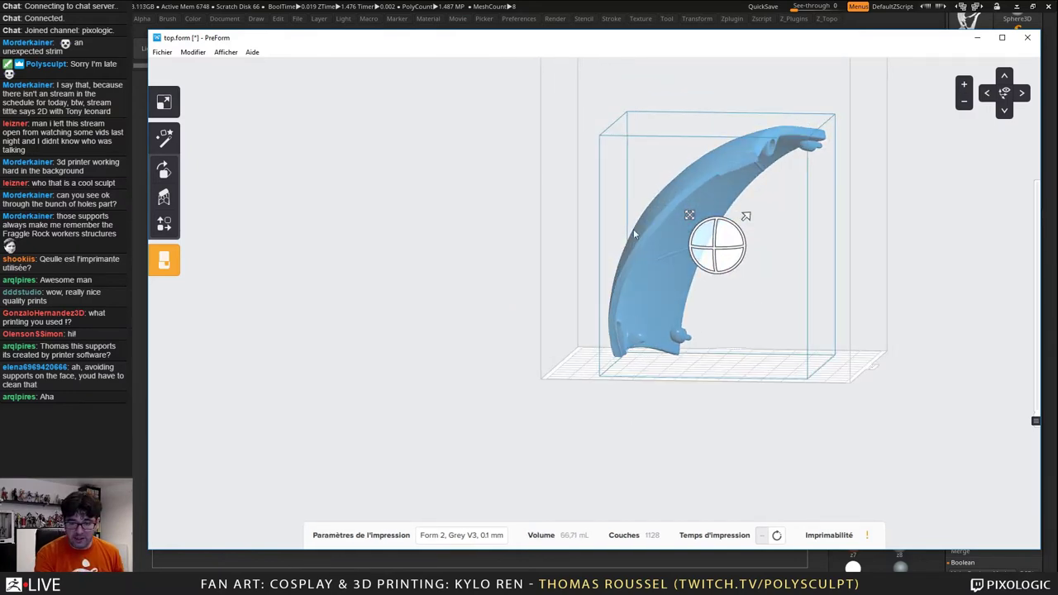
# - Generate supports for the upright part with density 1.00 and 0.60 mm point size, and view them from the inner side
pyautogui.click(174, 196)
pyautogui.click(271, 223)
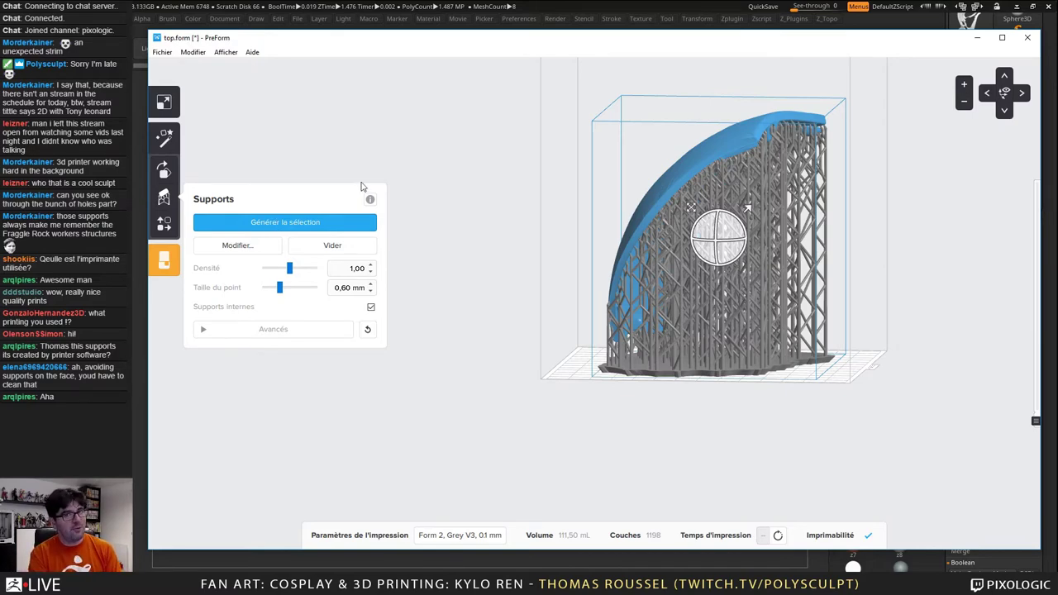
pyautogui.moveTo(497, 102); pyautogui.dragTo(460, 177, button='right')
pyautogui.moveTo(628, 451); pyautogui.dragTo(693, 403, button='right')
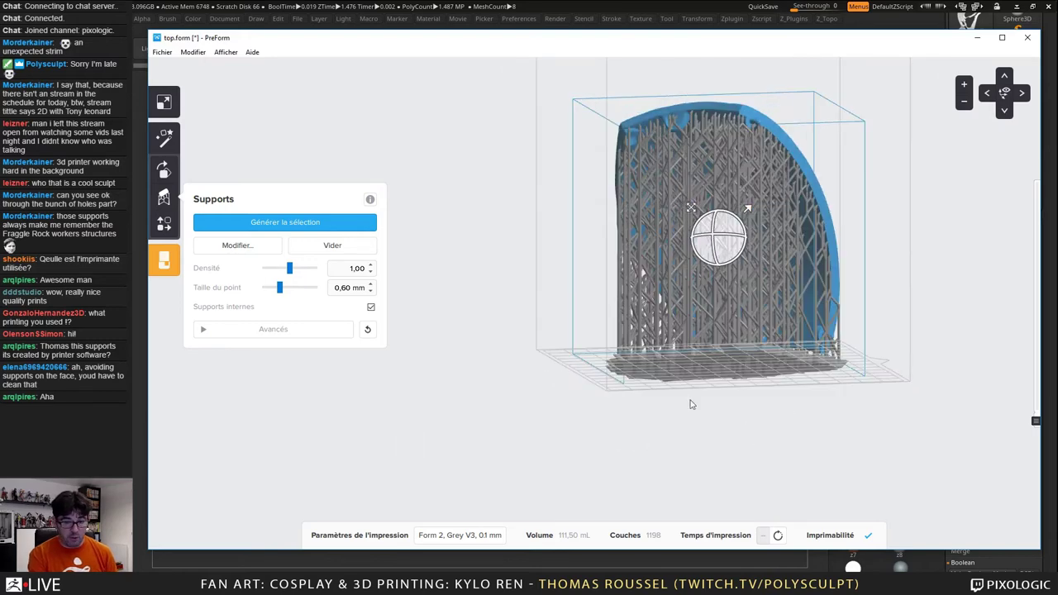
# - Start editing the supports manually and add a 0.60 mm support point at the lower corner of the shell beside the connector hole
pyautogui.click(237, 245)
pyautogui.scroll(5, 739, 170)
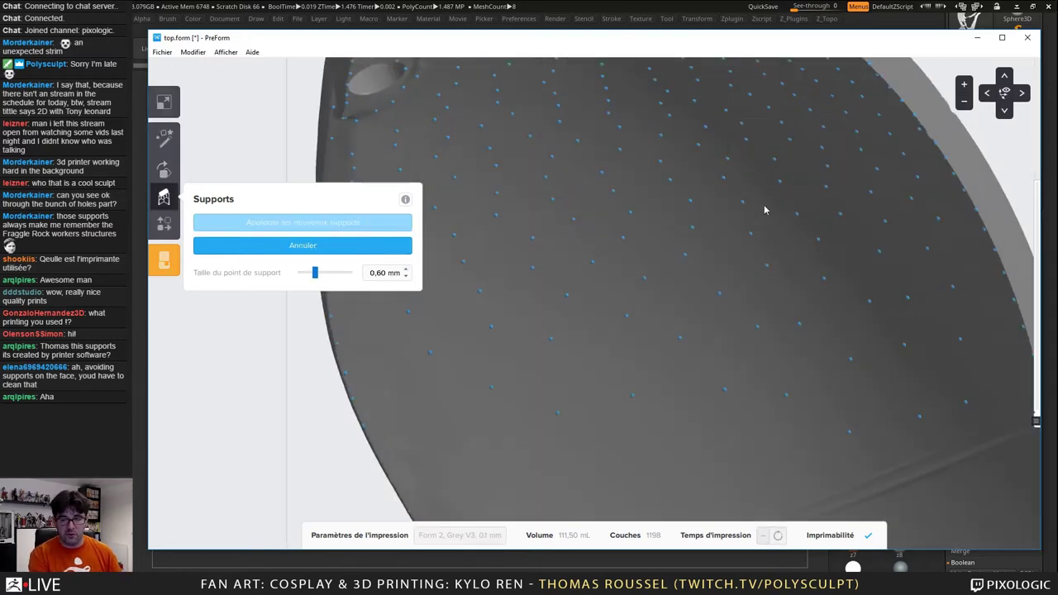
pyautogui.scroll(-1, 726, 334)
pyautogui.scroll(-3, 726, 334)
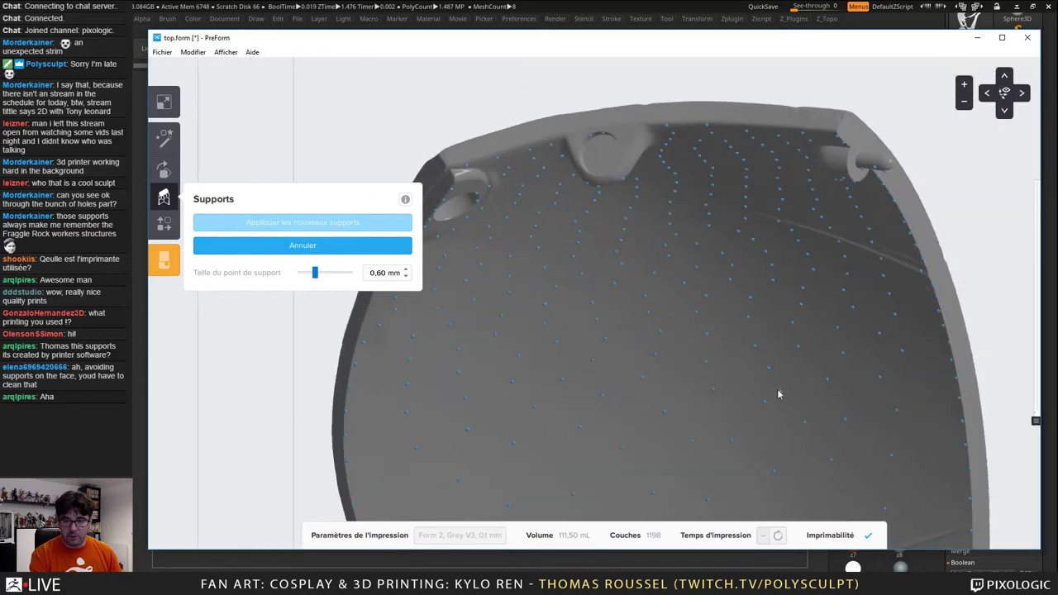
pyautogui.moveTo(777, 389); pyautogui.dragTo(832, 276, button='right')
pyautogui.scroll(5, 836, 380)
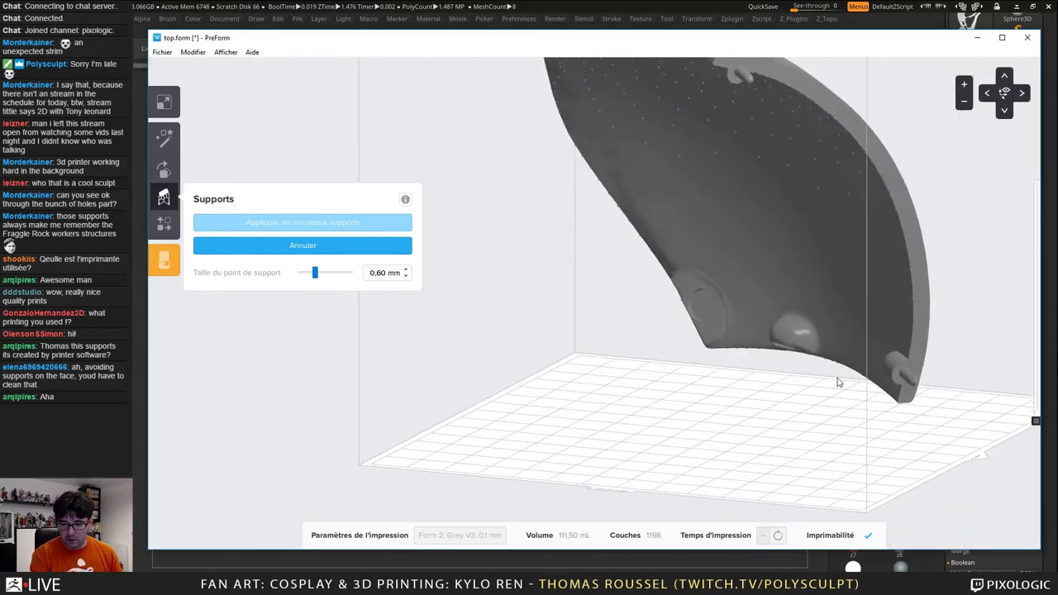
pyautogui.moveTo(839, 433); pyautogui.dragTo(823, 263, button='right')
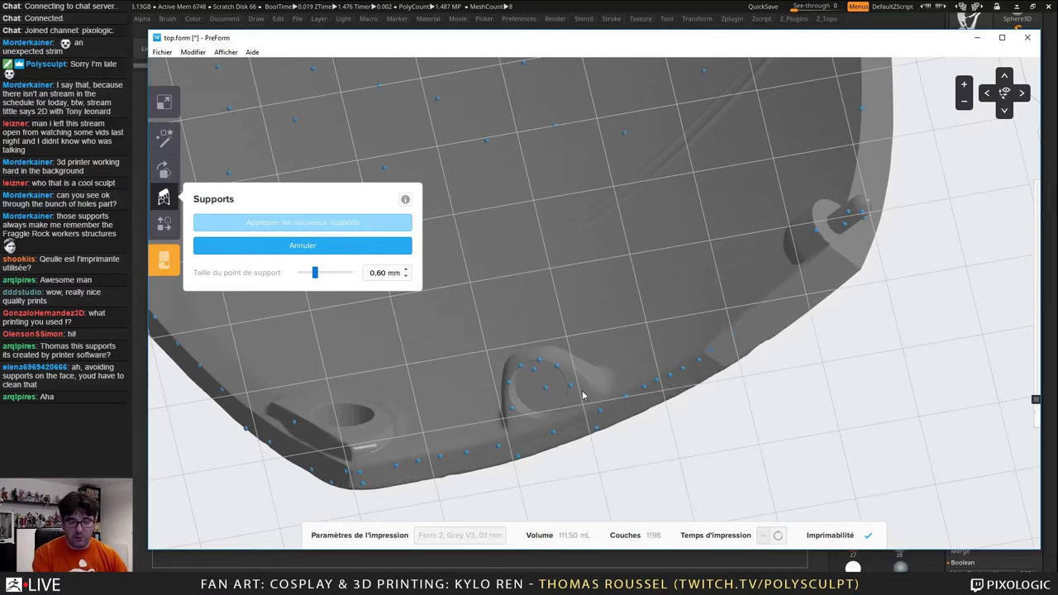
pyautogui.scroll(5, 405, 442)
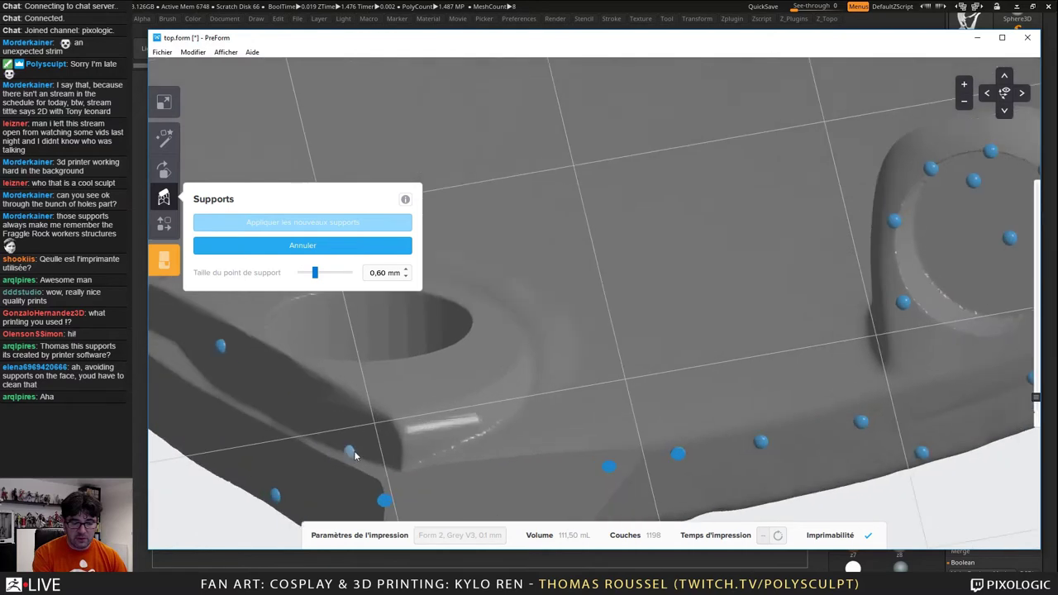
pyautogui.click(421, 439)
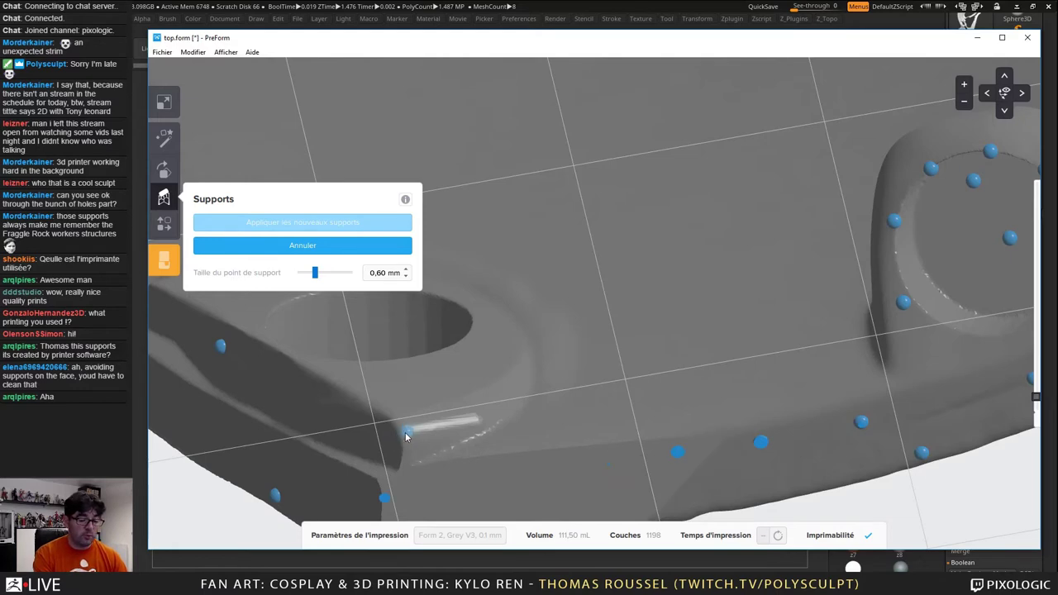
pyautogui.click(406, 435)
# - Set the support point size to 1.30 mm and place a few larger points across the middle of the shell's inner surface
pyautogui.moveTo(578, 433); pyautogui.dragTo(638, 336, button='right')
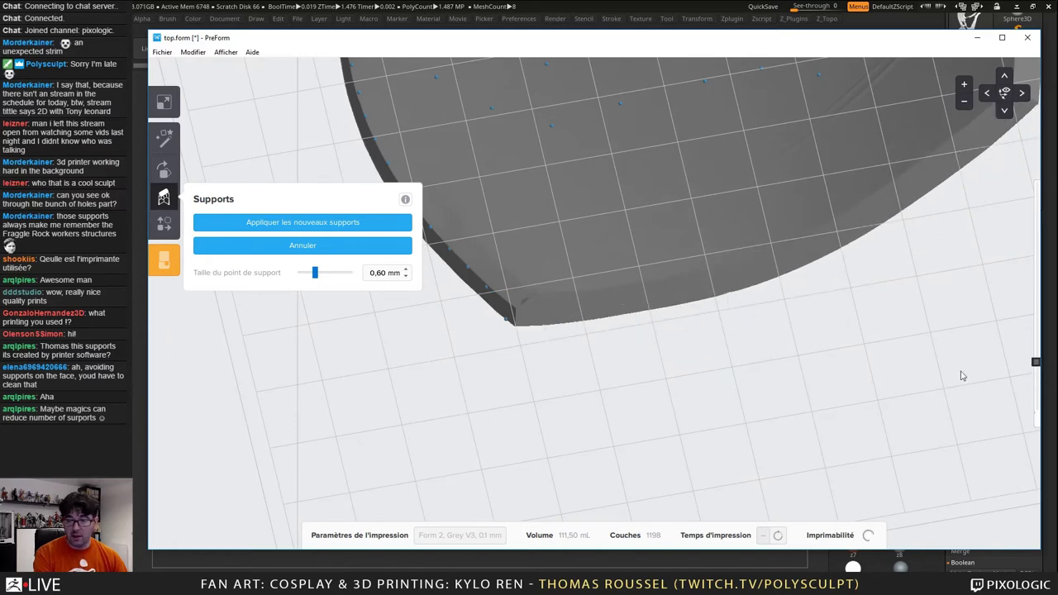
pyautogui.moveTo(961, 376); pyautogui.dragTo(709, 196, button='right')
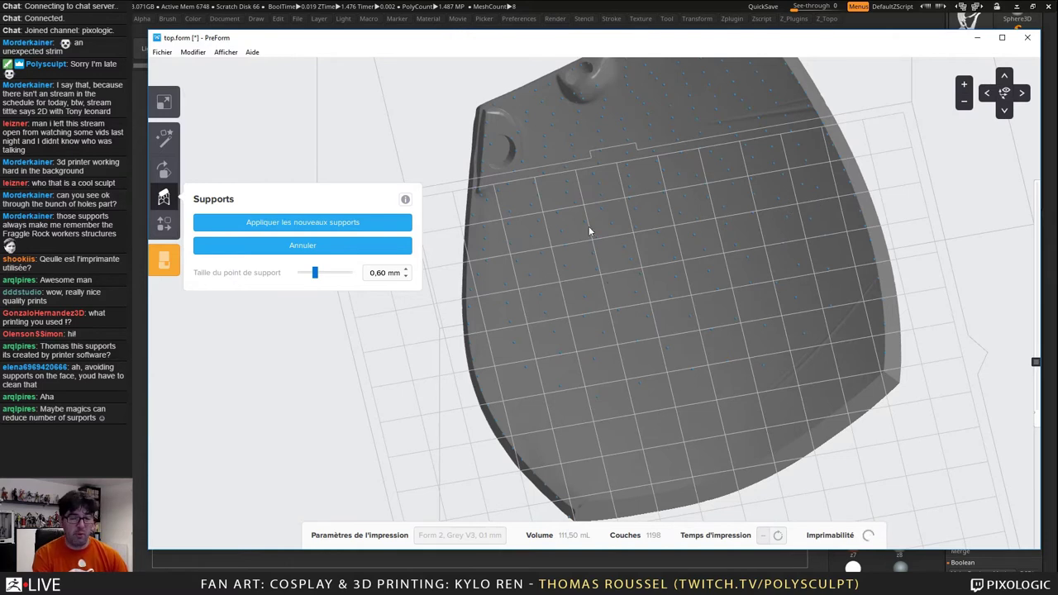
pyautogui.moveTo(462, 245); pyautogui.dragTo(769, 331)
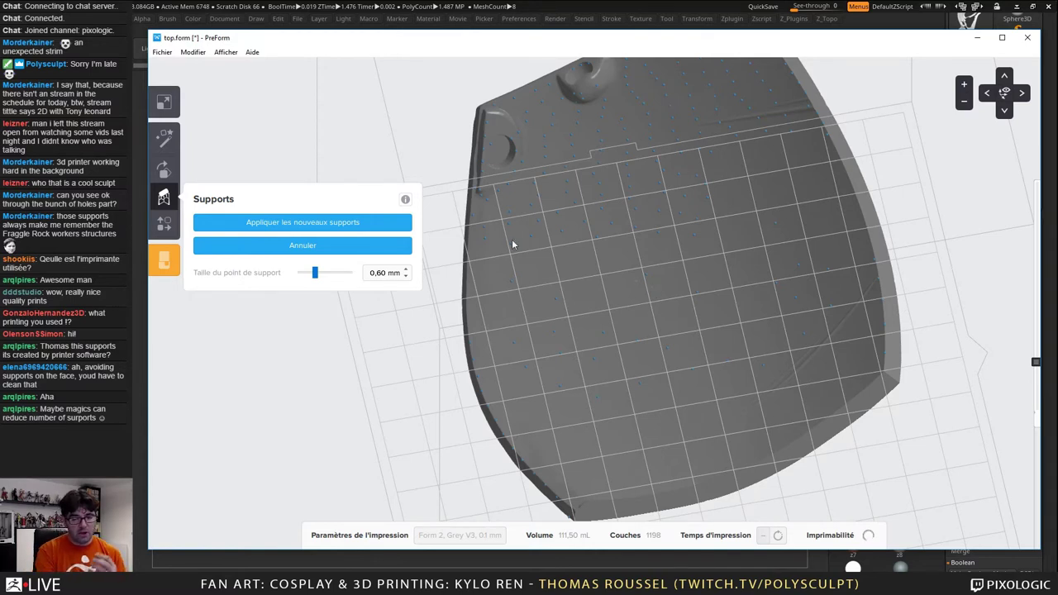
pyautogui.doubleClick(388, 273)
pyautogui.write('1,2')
pyautogui.scroll(1, 394, 276)
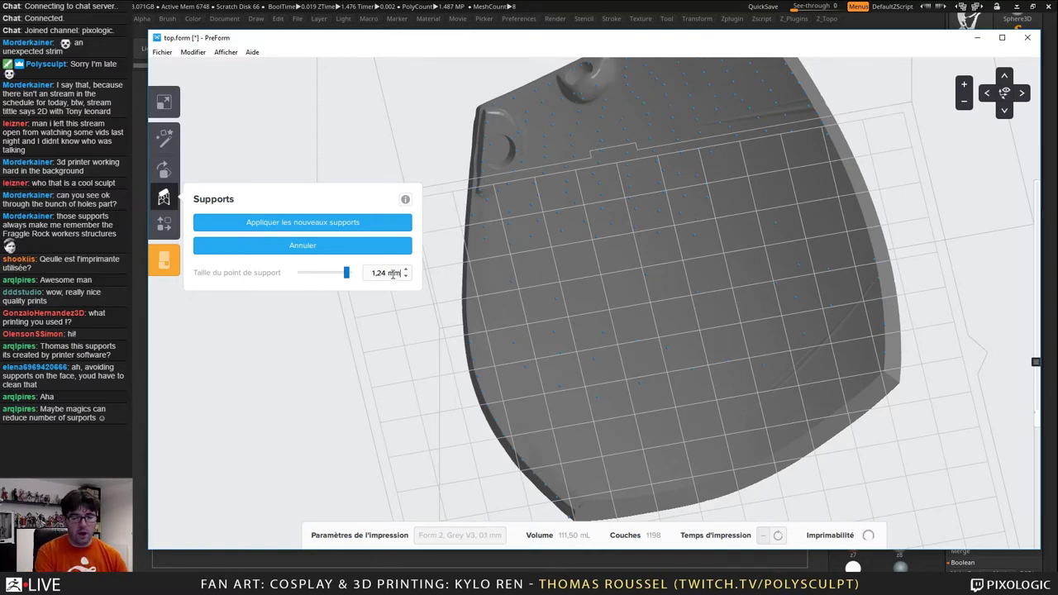
pyautogui.click(579, 277)
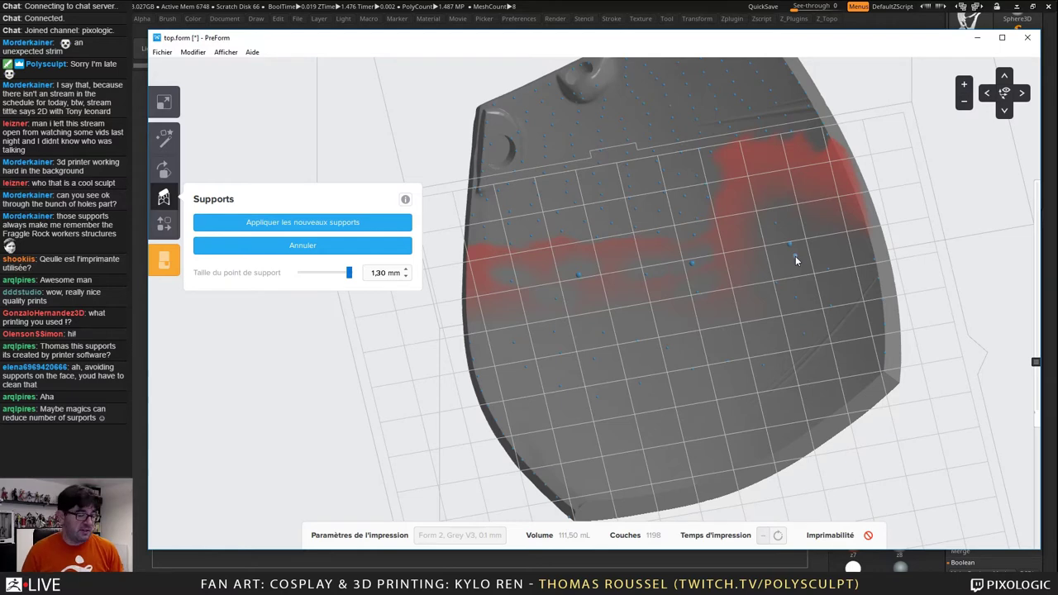
# - View the whole part from its smooth outer side within the build volume
pyautogui.scroll(-3, 868, 88)
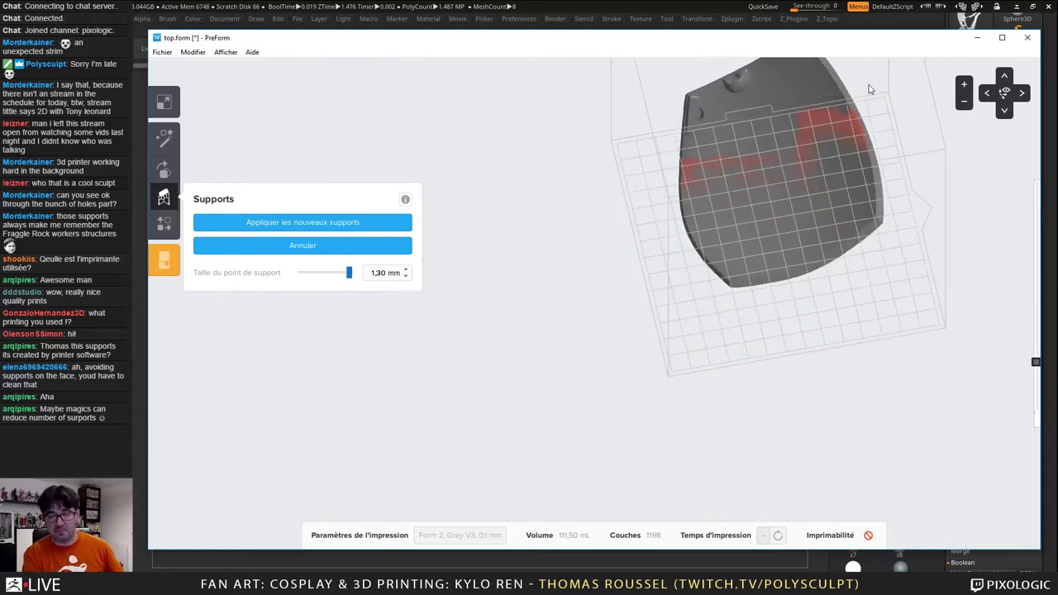
pyautogui.moveTo(869, 88); pyautogui.dragTo(697, 253, button='right')
pyautogui.scroll(-3, 744, 240)
pyautogui.moveTo(803, 218); pyautogui.dragTo(688, 242, button='right')
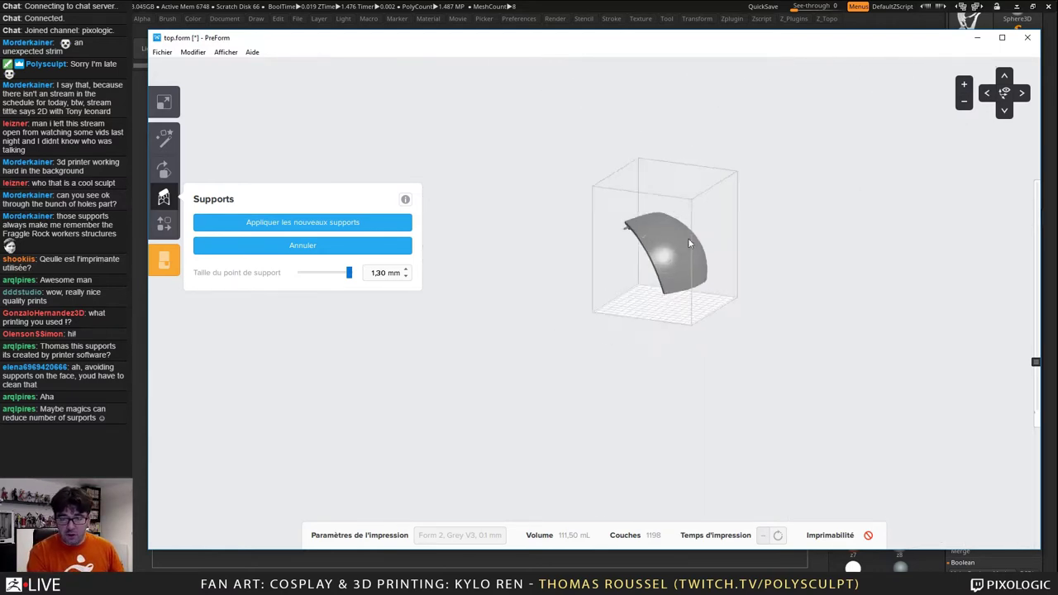
pyautogui.scroll(4, 711, 246)
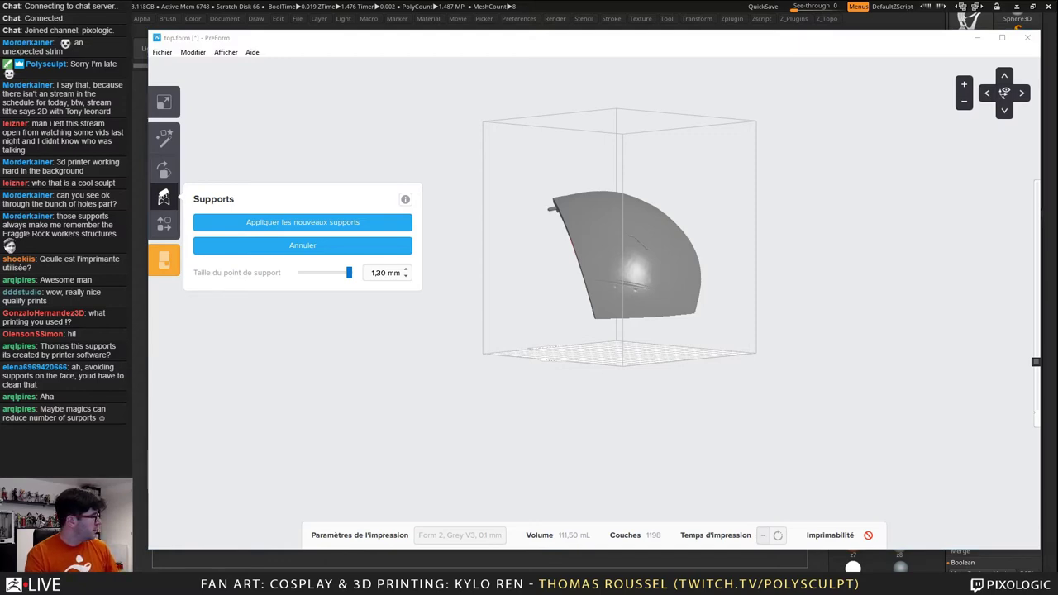
# - Switch to the kyloren_timing workbook in Excel, enlarge its window, and go through the part names in B3:B12
pyautogui.hotkey('alt', 'Tab')
pyautogui.moveTo(852, 482); pyautogui.dragTo(943, 530)
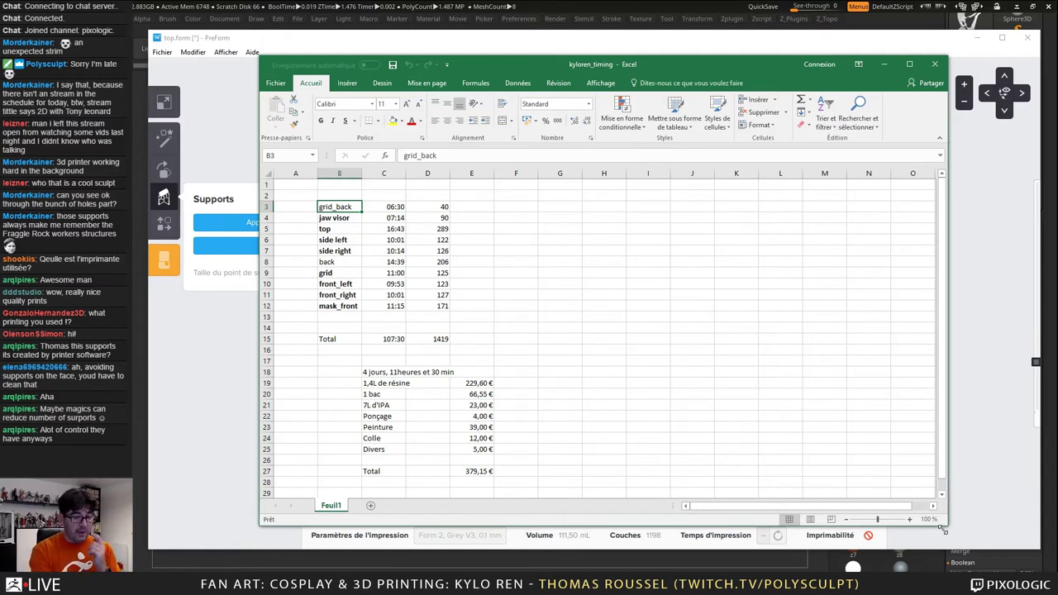
pyautogui.click(398, 206)
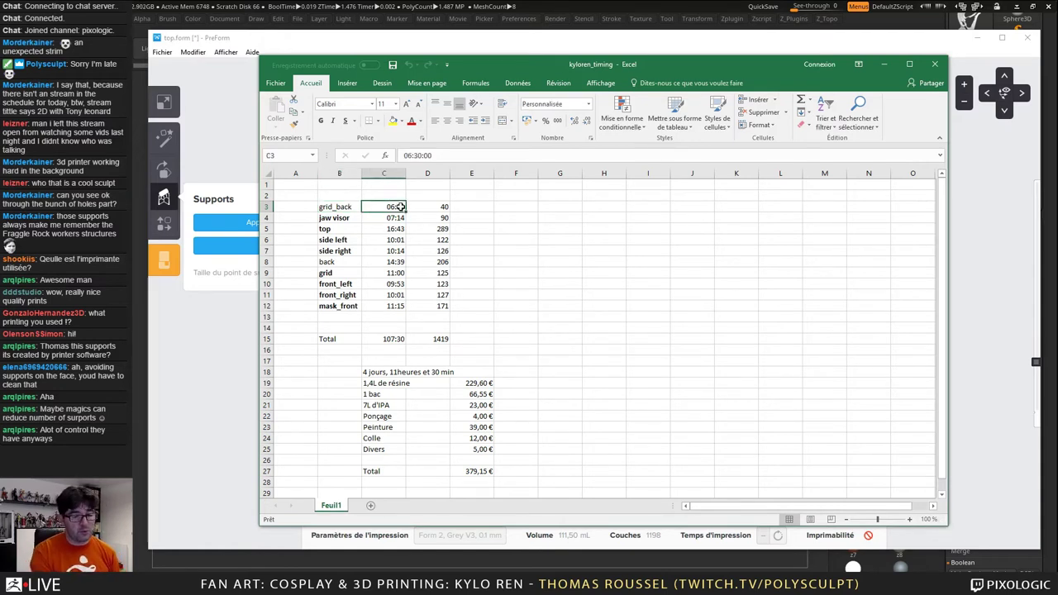
pyautogui.moveTo(332, 206); pyautogui.dragTo(337, 305)
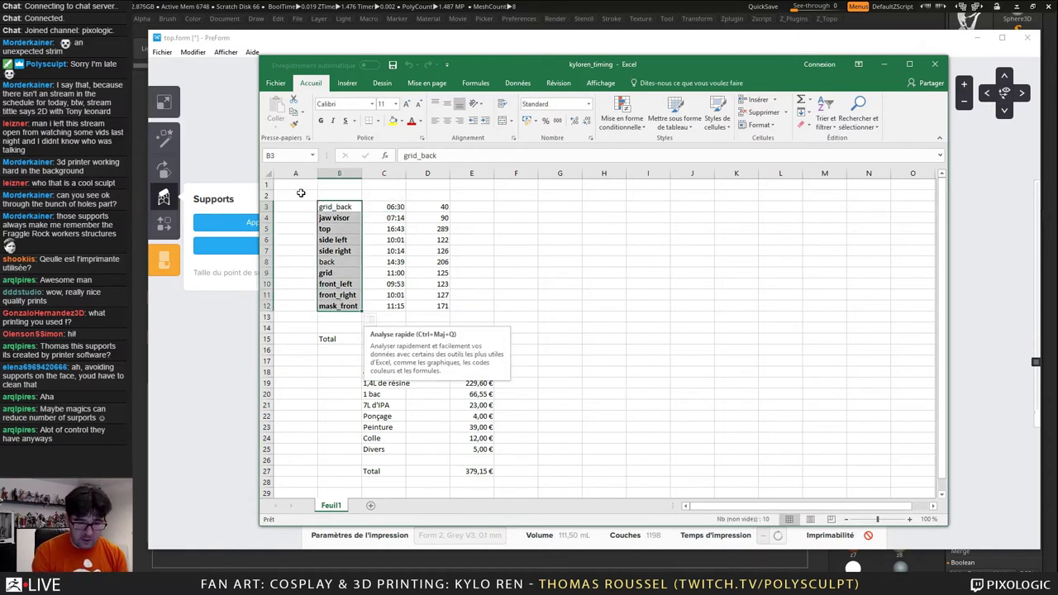
pyautogui.click(329, 218)
pyautogui.hotkey('ctrl', 'g')
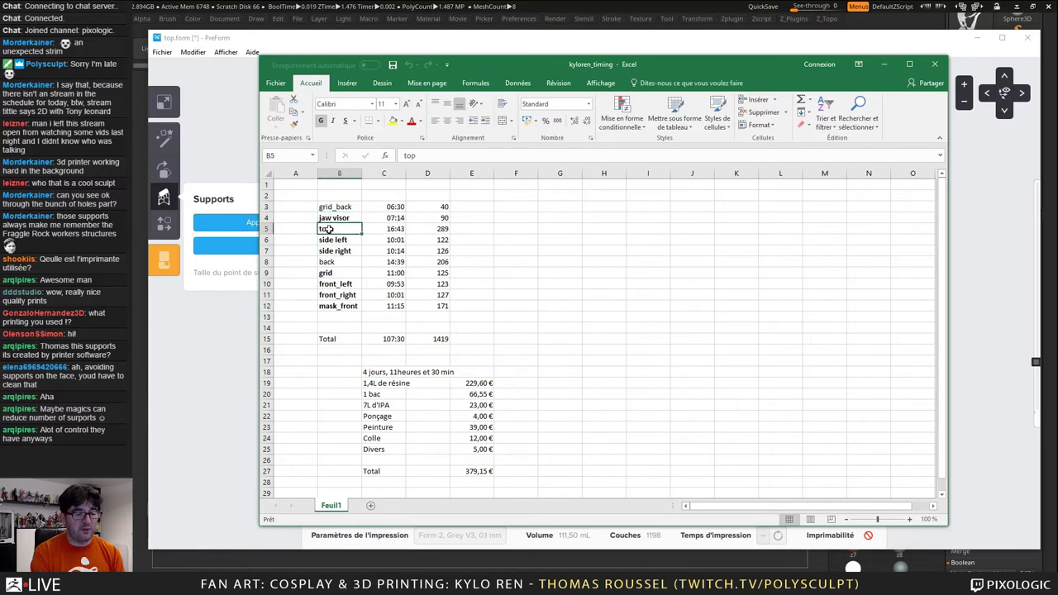
pyautogui.click(329, 230)
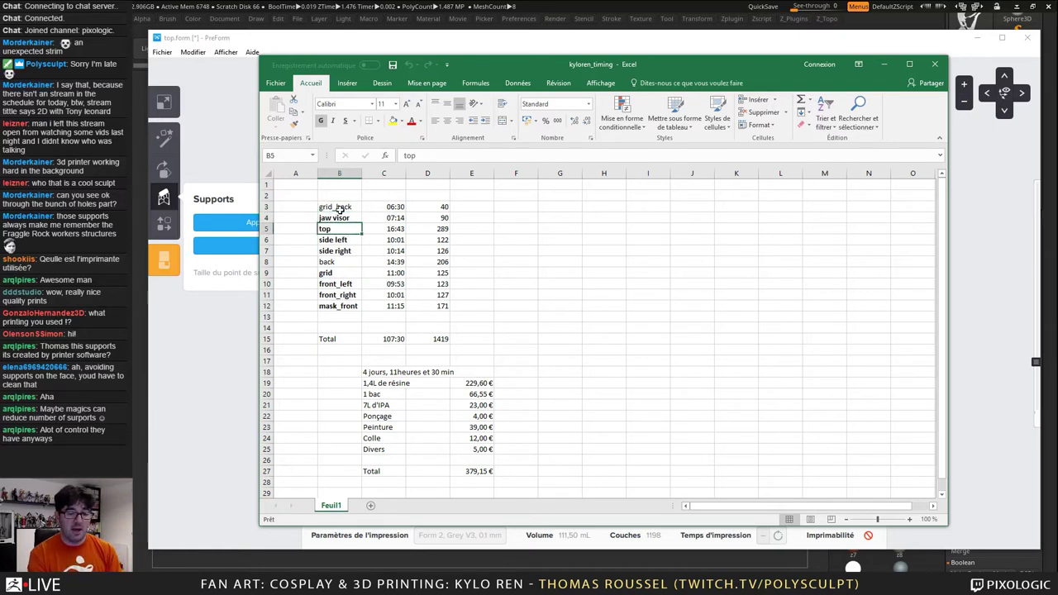
pyautogui.click(344, 206)
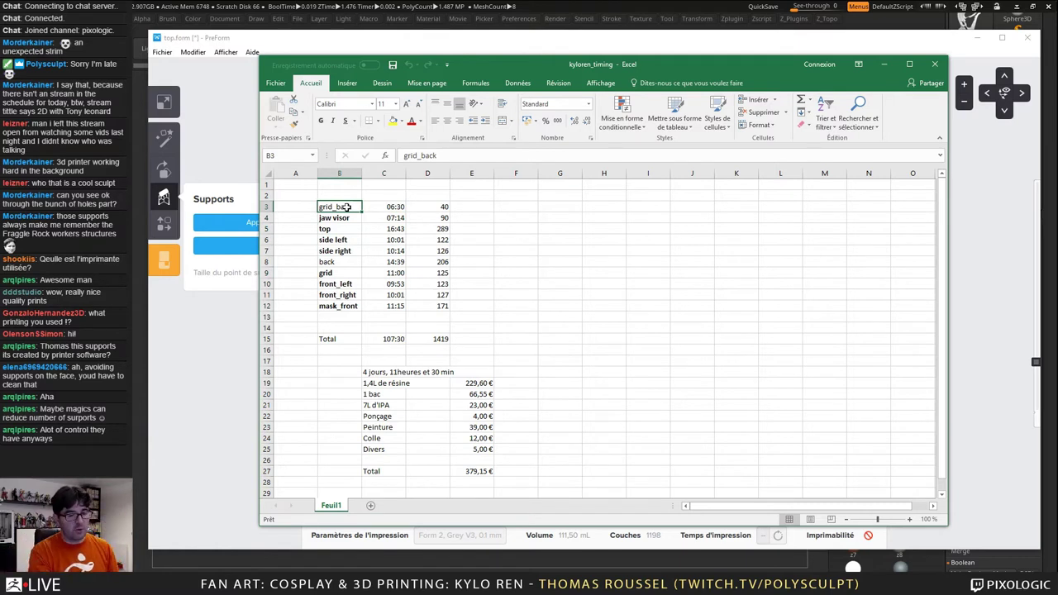
pyautogui.click(347, 219)
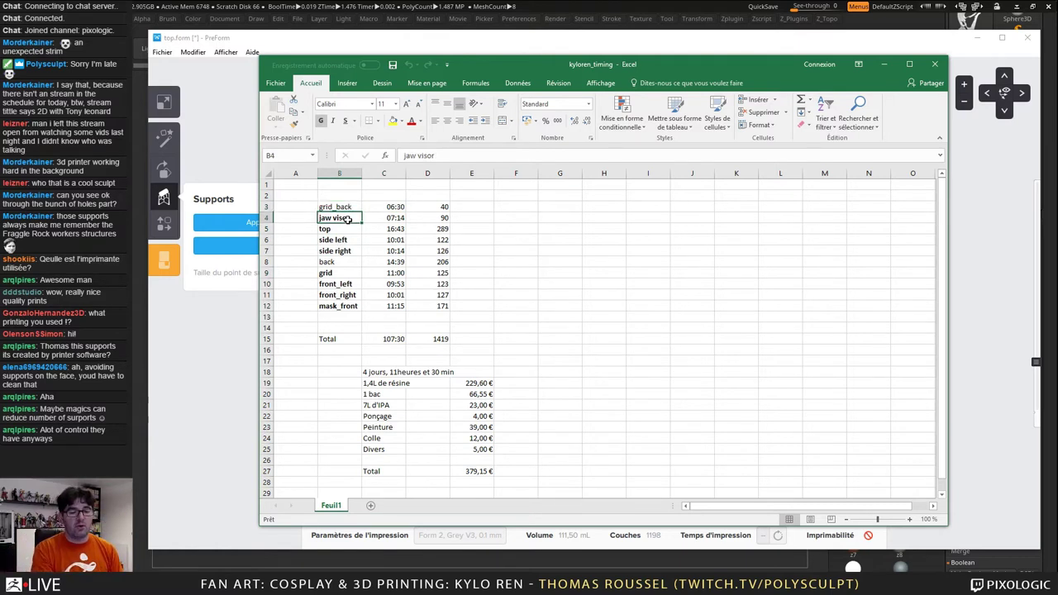
pyautogui.click(327, 229)
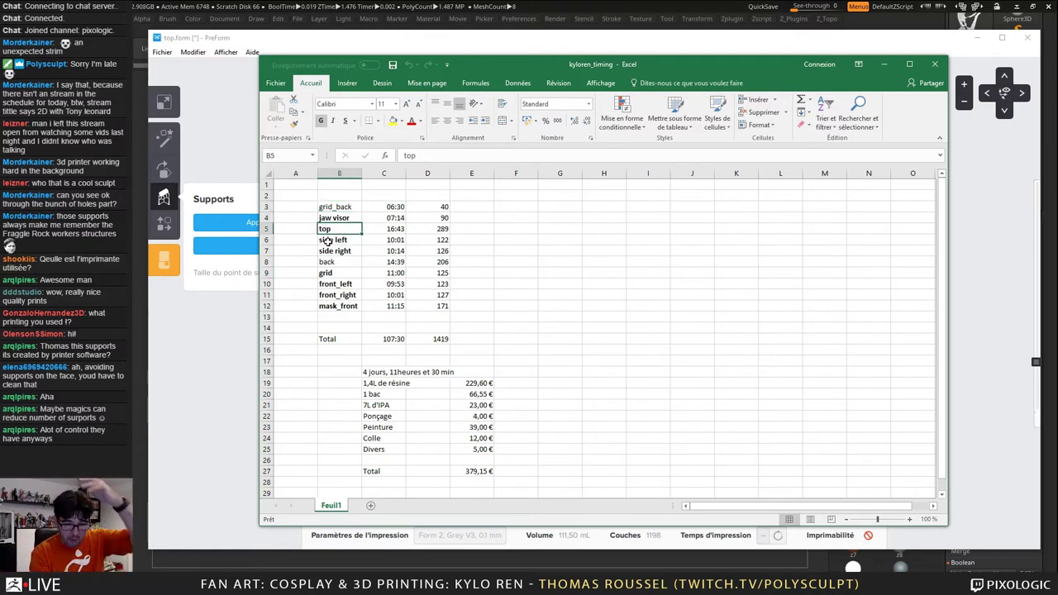
# - Go through the print time of each helmet part in cells C3 to C12
pyautogui.click(395, 208)
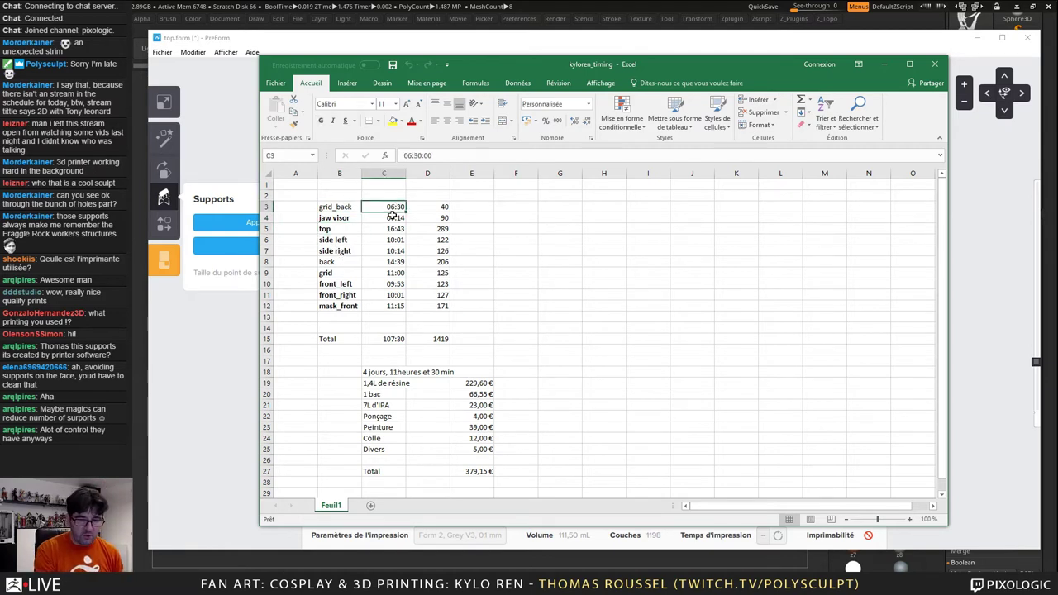
pyautogui.click(394, 218)
pyautogui.click(393, 229)
pyautogui.moveTo(395, 208); pyautogui.dragTo(395, 306)
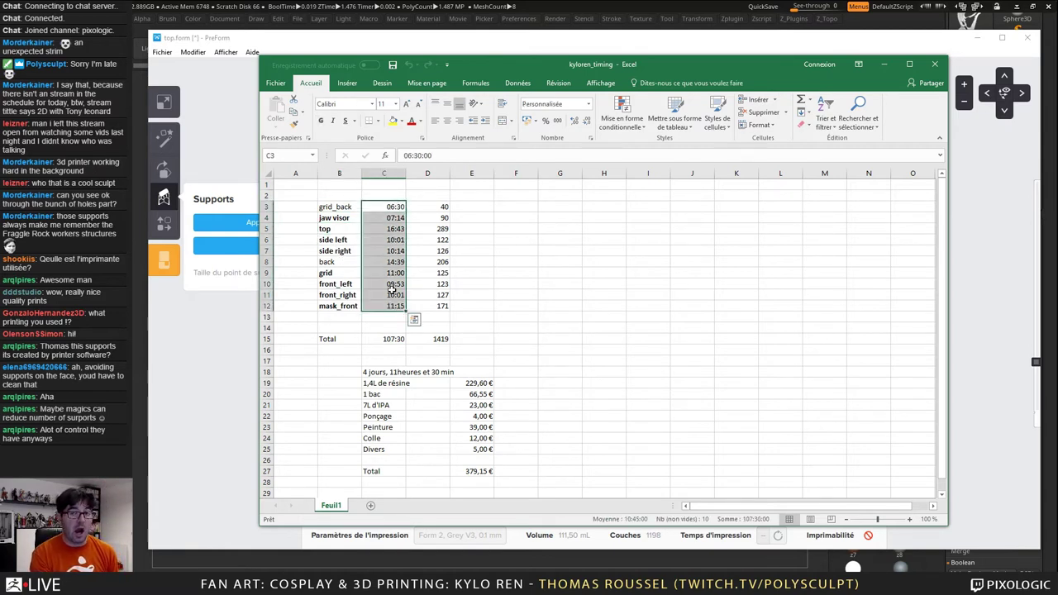
pyautogui.click(395, 205)
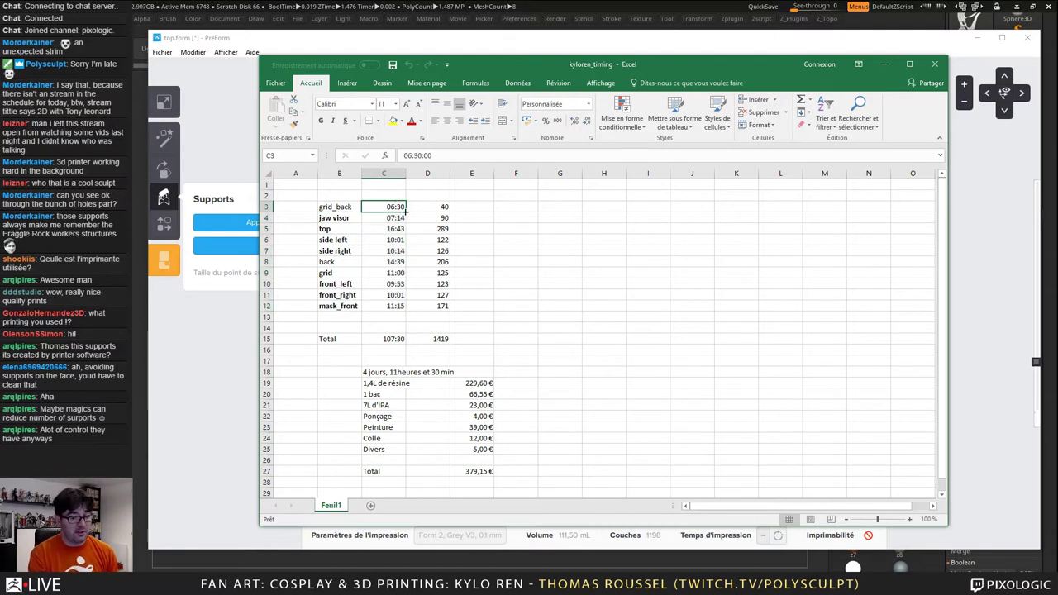
pyautogui.click(388, 218)
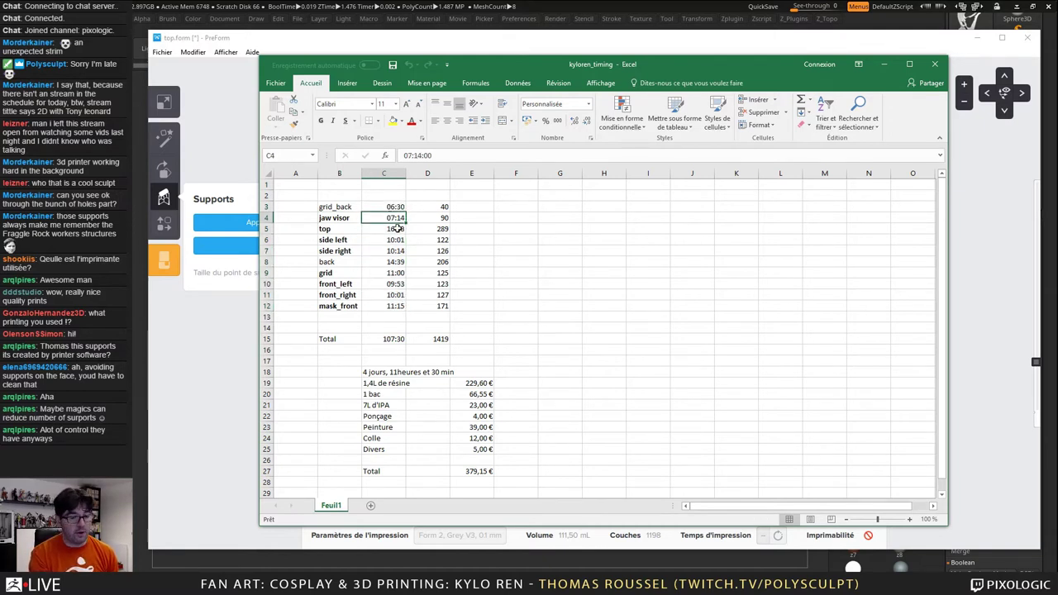
pyautogui.click(396, 229)
pyautogui.click(397, 240)
pyautogui.click(397, 250)
pyautogui.click(397, 261)
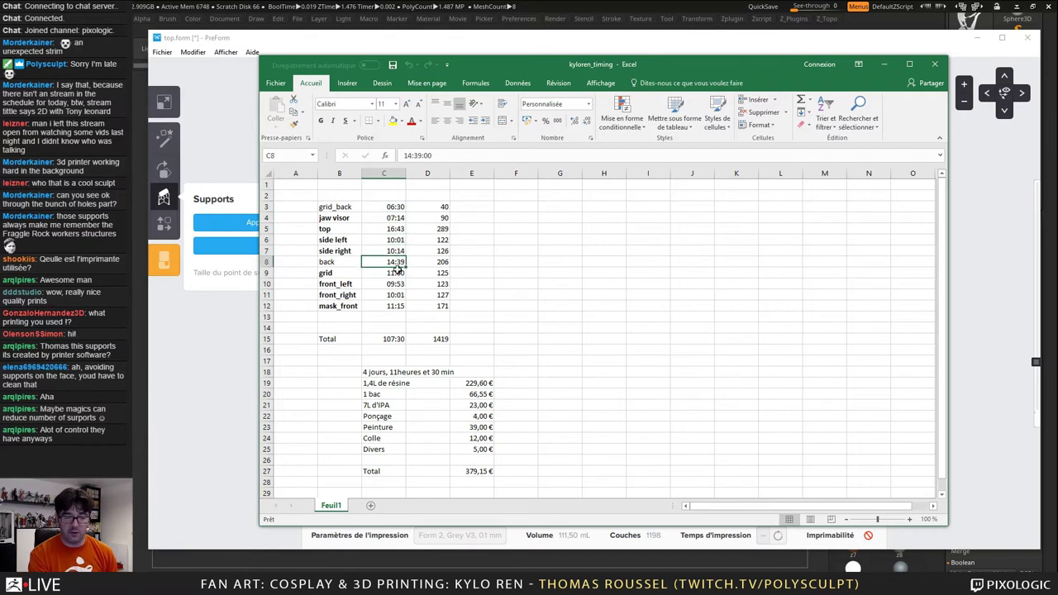
pyautogui.click(397, 273)
pyautogui.click(396, 284)
pyautogui.click(395, 295)
pyautogui.click(397, 306)
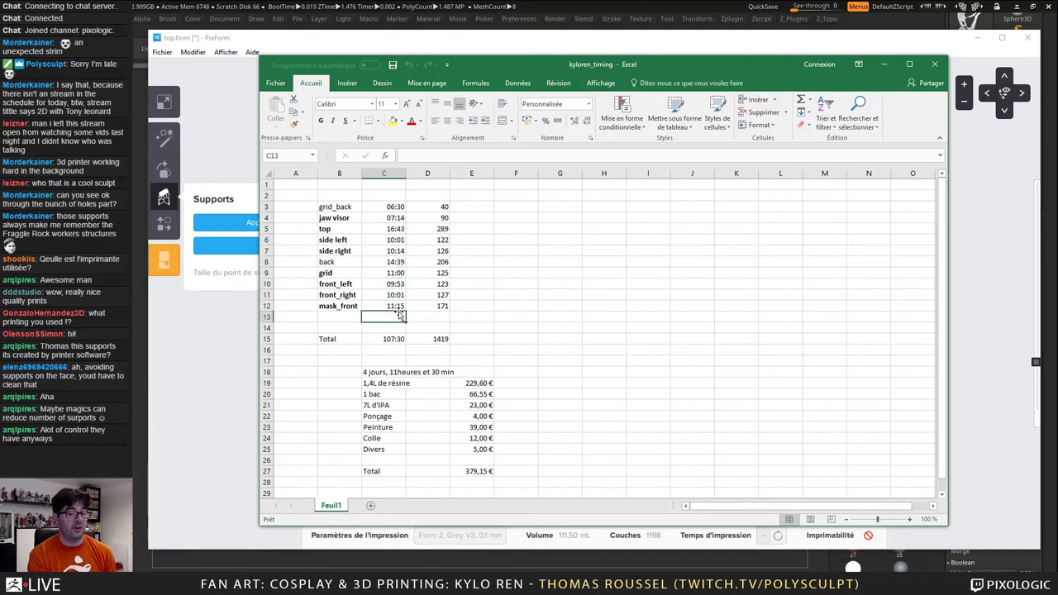
# - Review the total print time in C15, the per-part values in D3:D12 and their total in D15
pyautogui.click(395, 339)
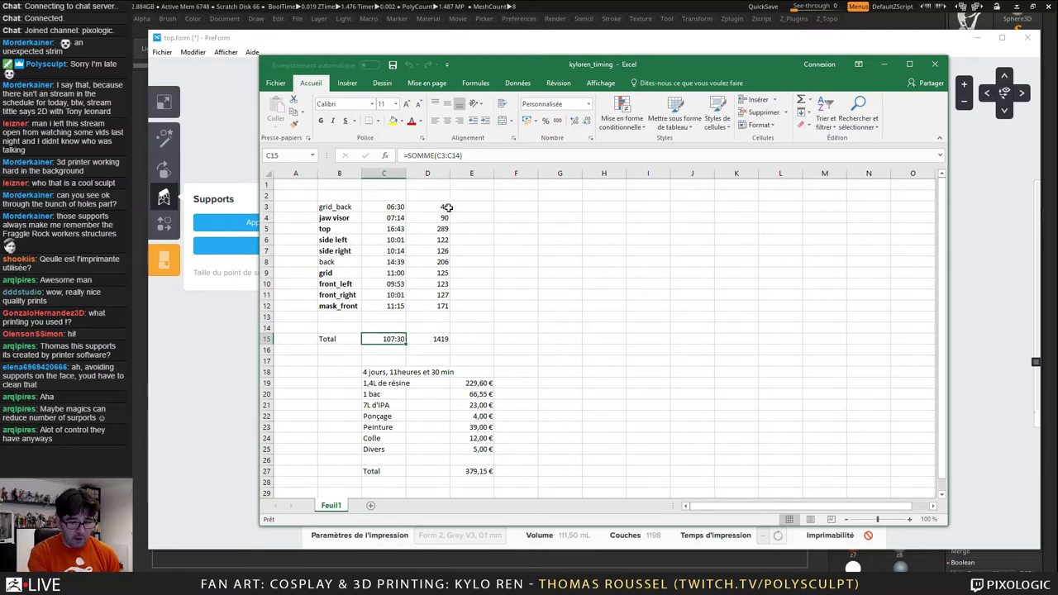
pyautogui.moveTo(445, 206); pyautogui.dragTo(445, 306)
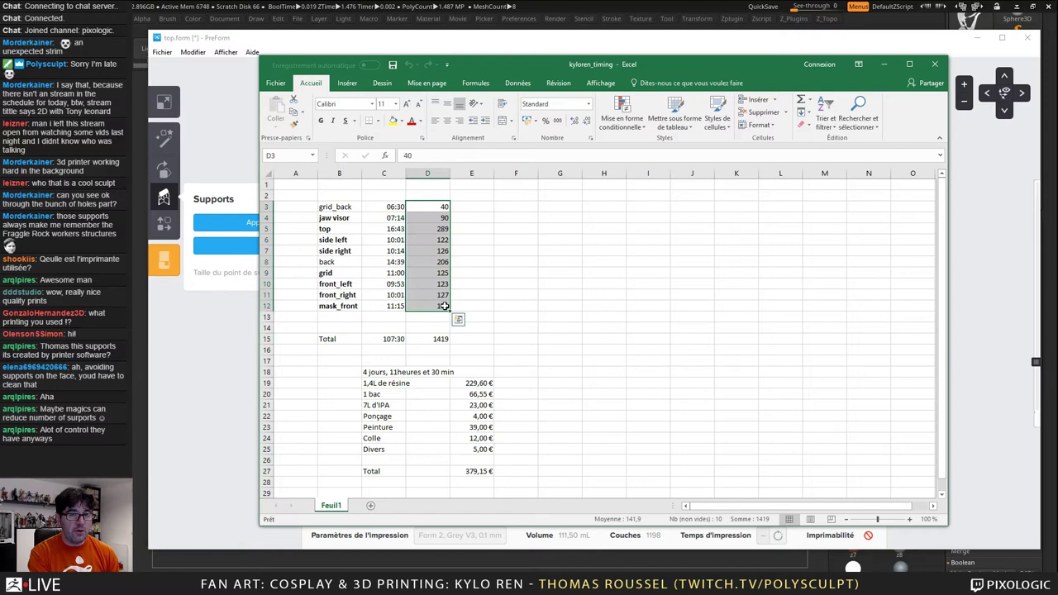
pyautogui.click(445, 339)
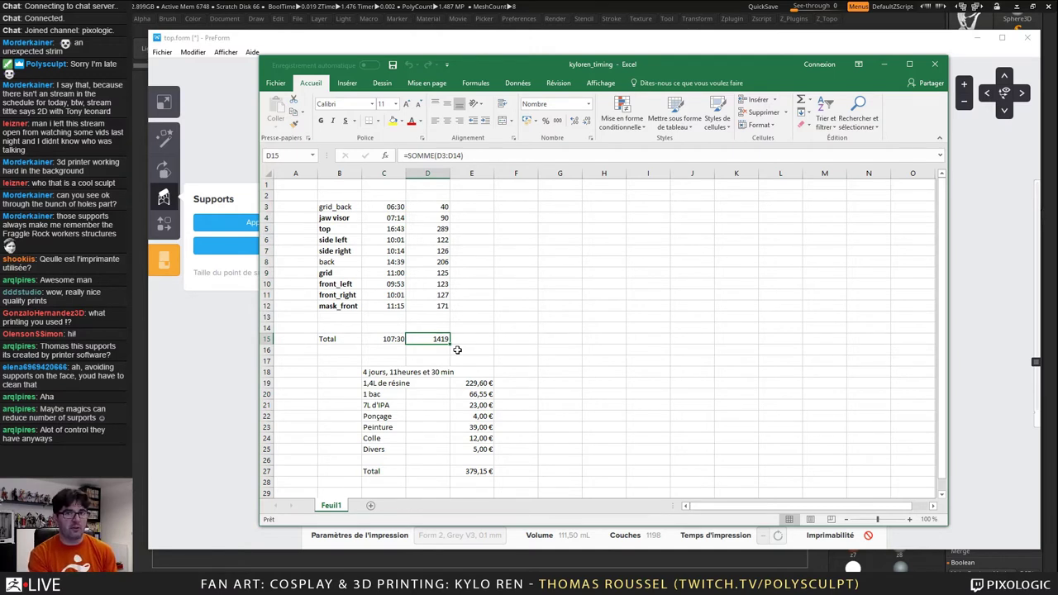
# - Insert a blank row above the 1,4L de résine entry in row 19 of the cost list
pyautogui.scroll(-1, 455, 365)
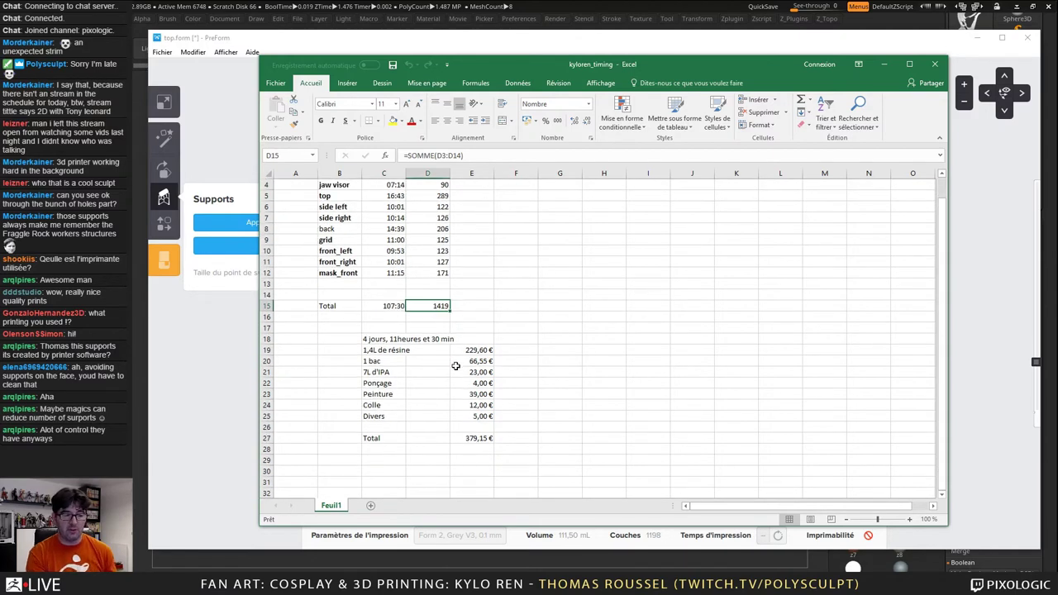
pyautogui.scroll(-2, 460, 300)
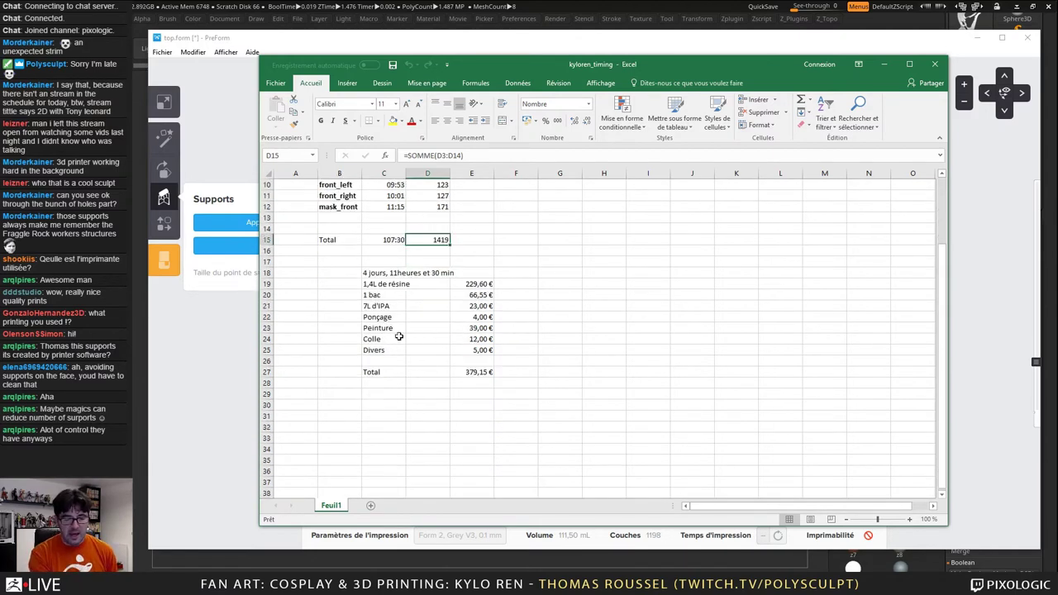
pyautogui.rightClick(263, 287)
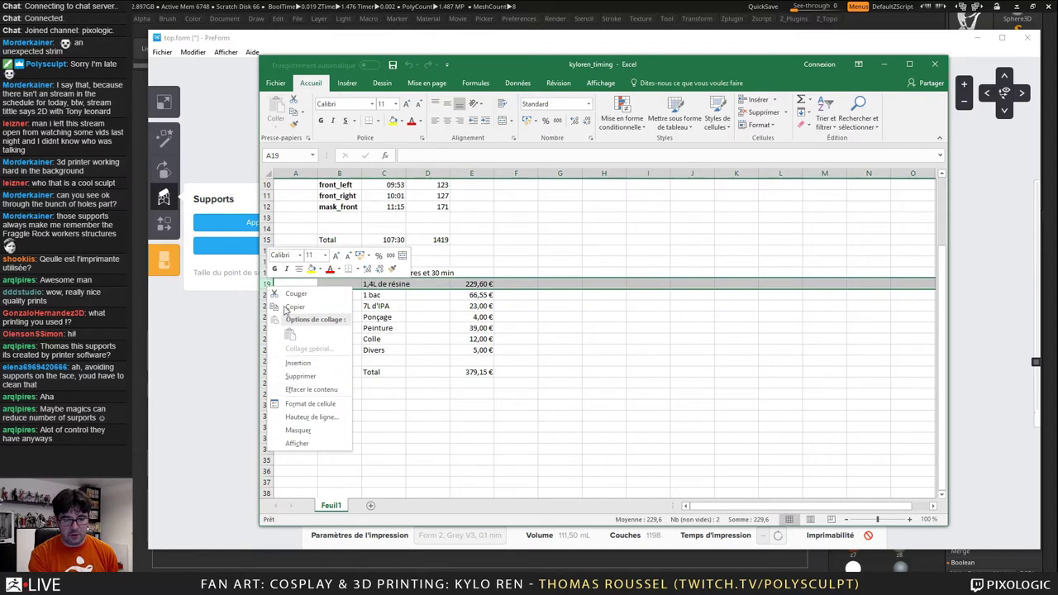
pyautogui.press('Escape')
pyautogui.rightClick(285, 281)
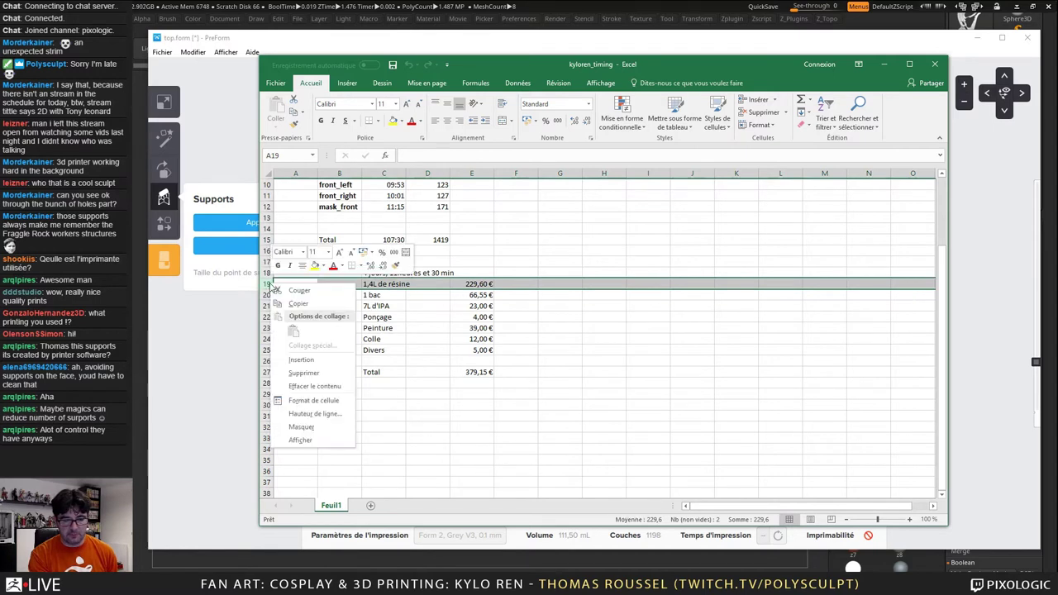
pyautogui.click(302, 360)
# - Go through the resin, bac and IPA entries with their costs in rows 20 to 22
pyautogui.click(385, 293)
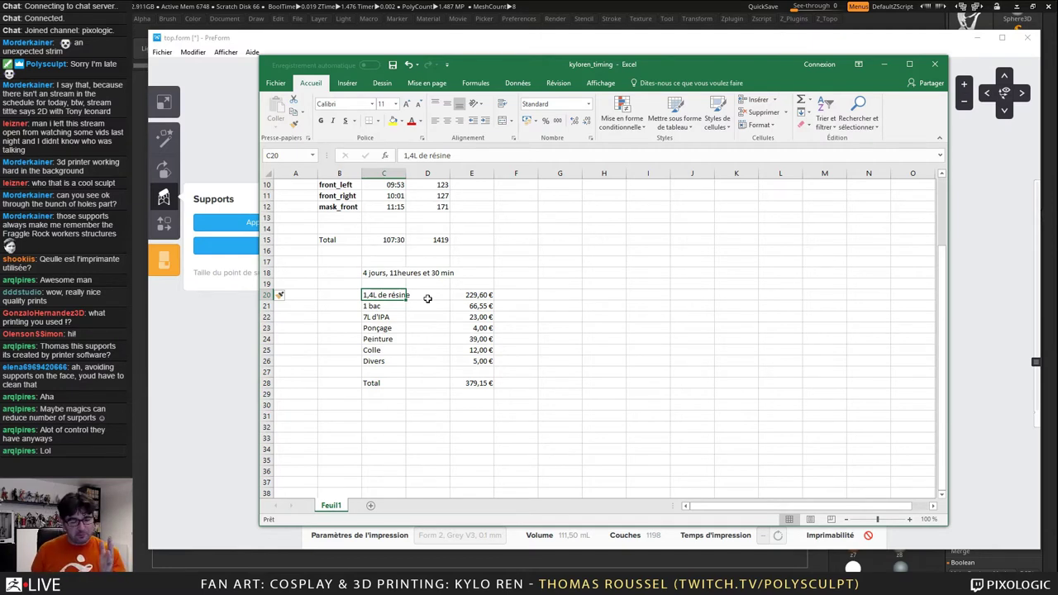
pyautogui.click(463, 298)
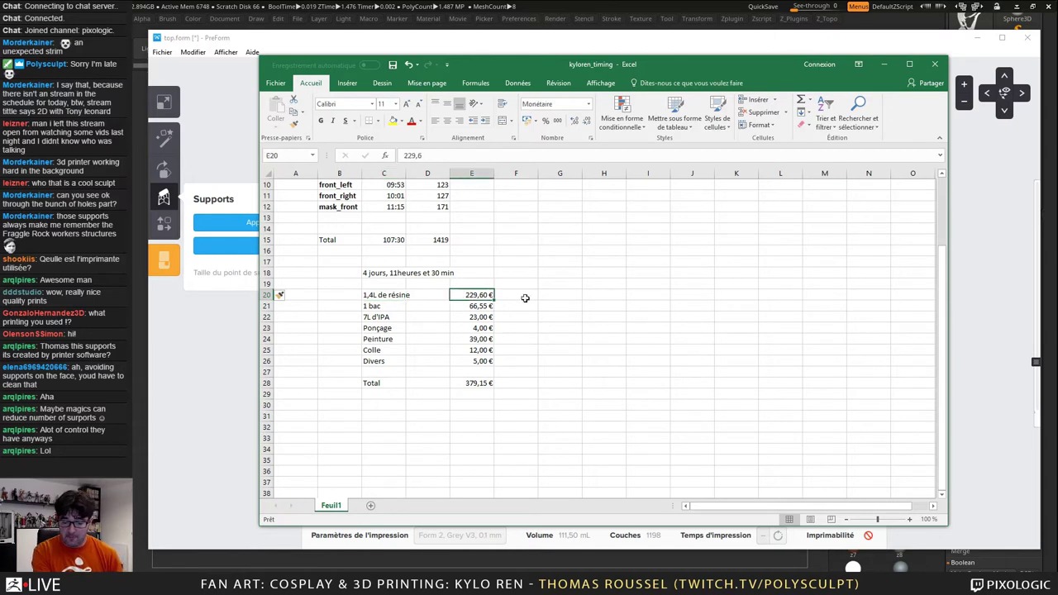
pyautogui.click(391, 295)
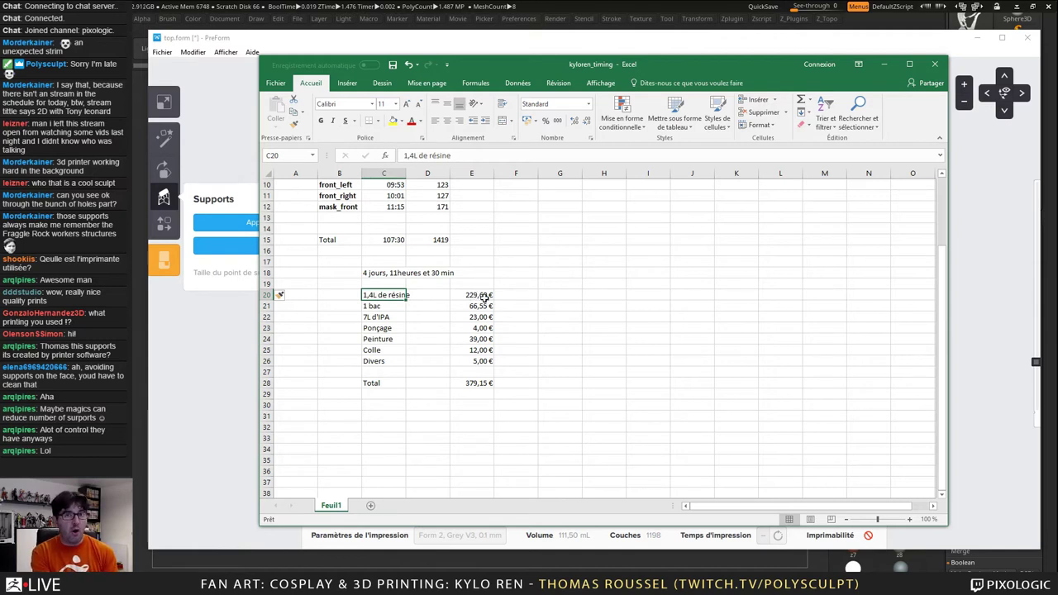
pyautogui.click(382, 306)
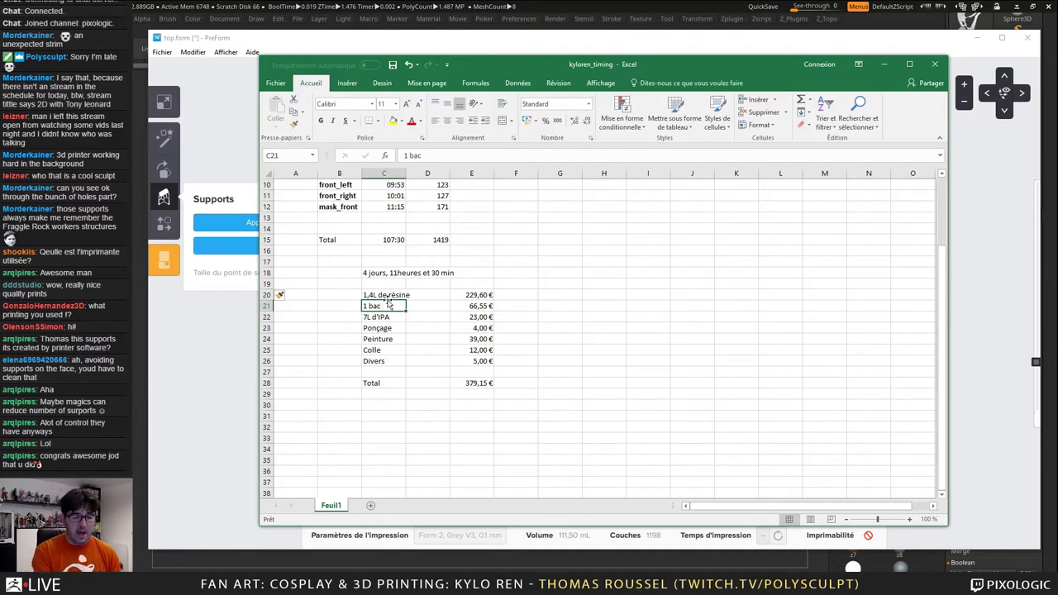
pyautogui.click(390, 316)
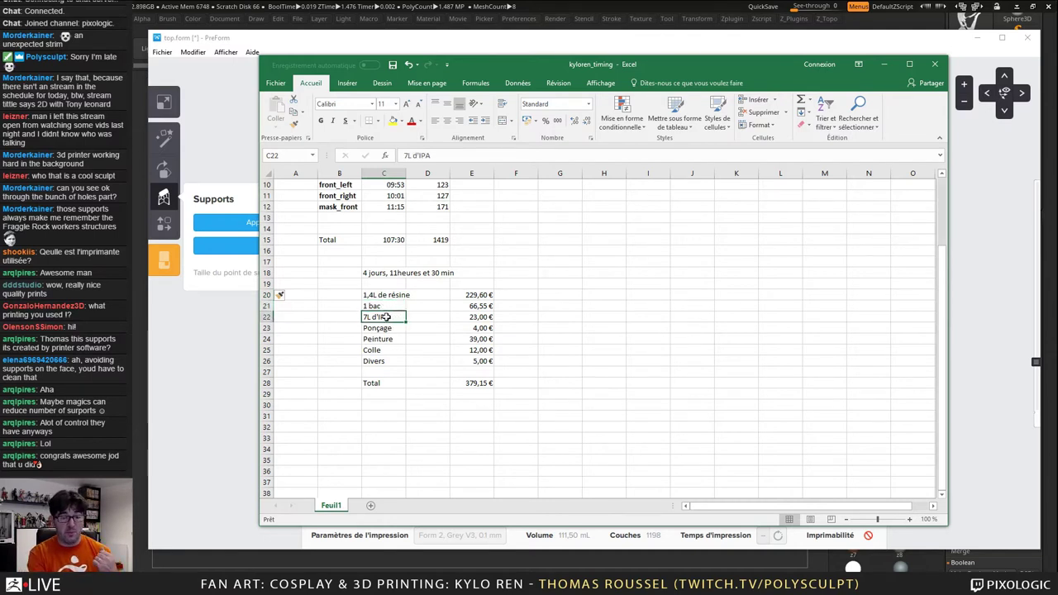
pyautogui.click(484, 317)
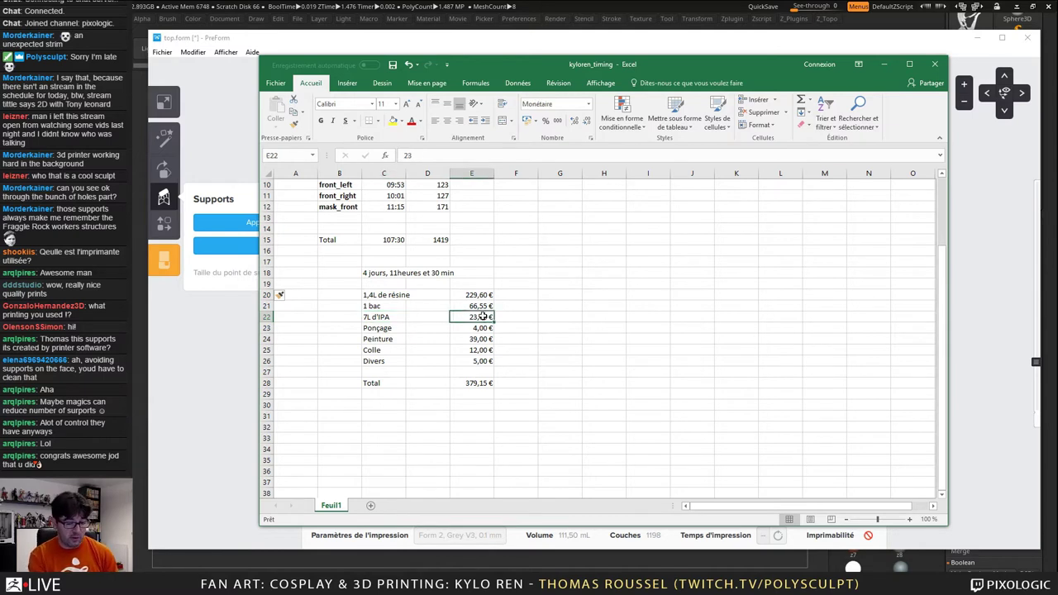
# - Set the Ponçage cost in cell E23 to 6 €
pyautogui.click(376, 328)
pyautogui.click(477, 329)
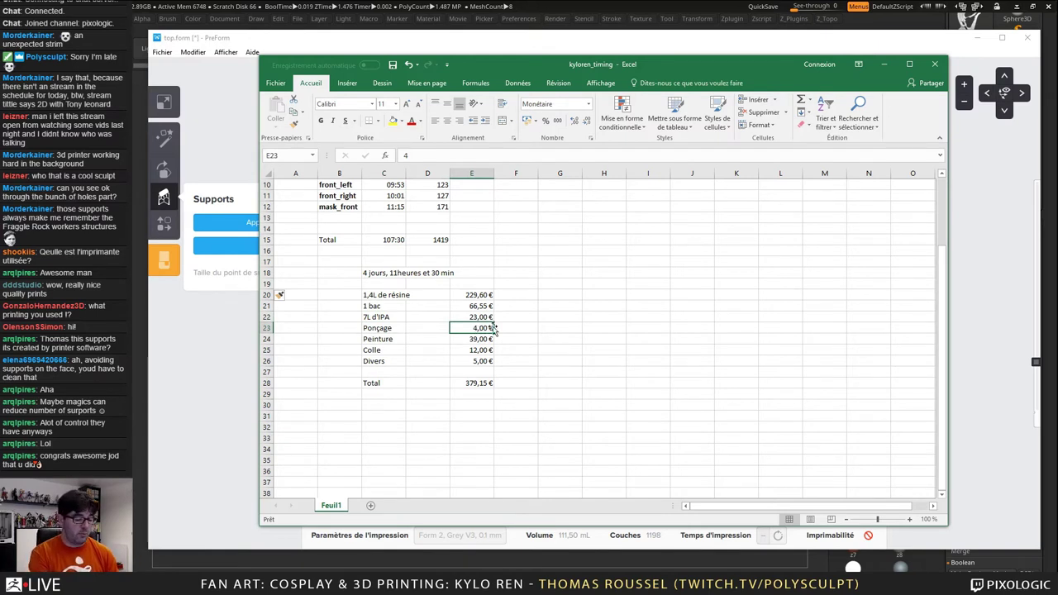
pyautogui.write('6')
pyautogui.press('Return')
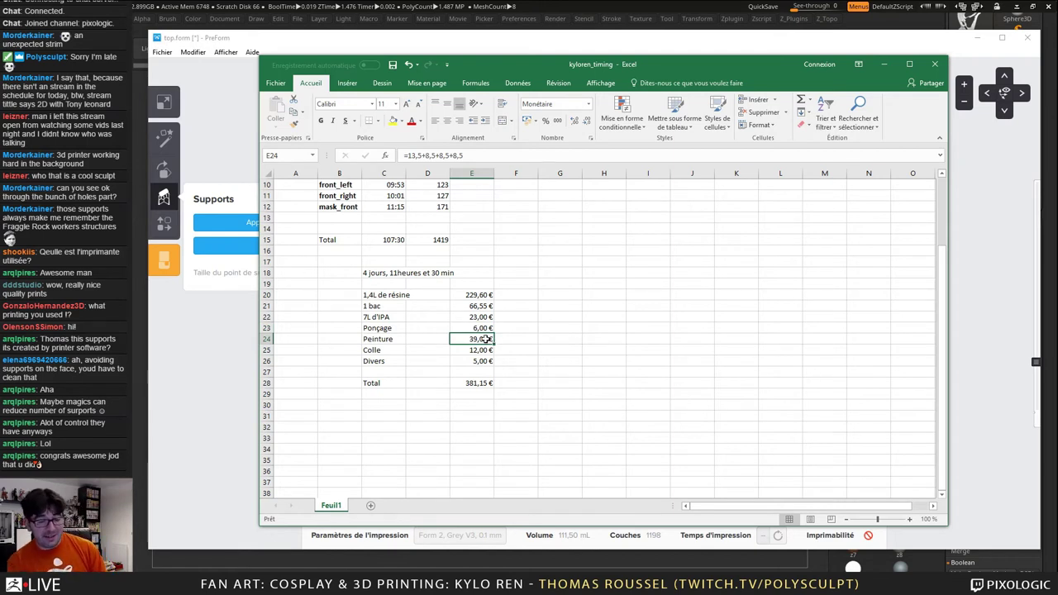
# - Add another +8,5 to the end of the Peinture cost formula in cell E24
pyautogui.click(494, 154)
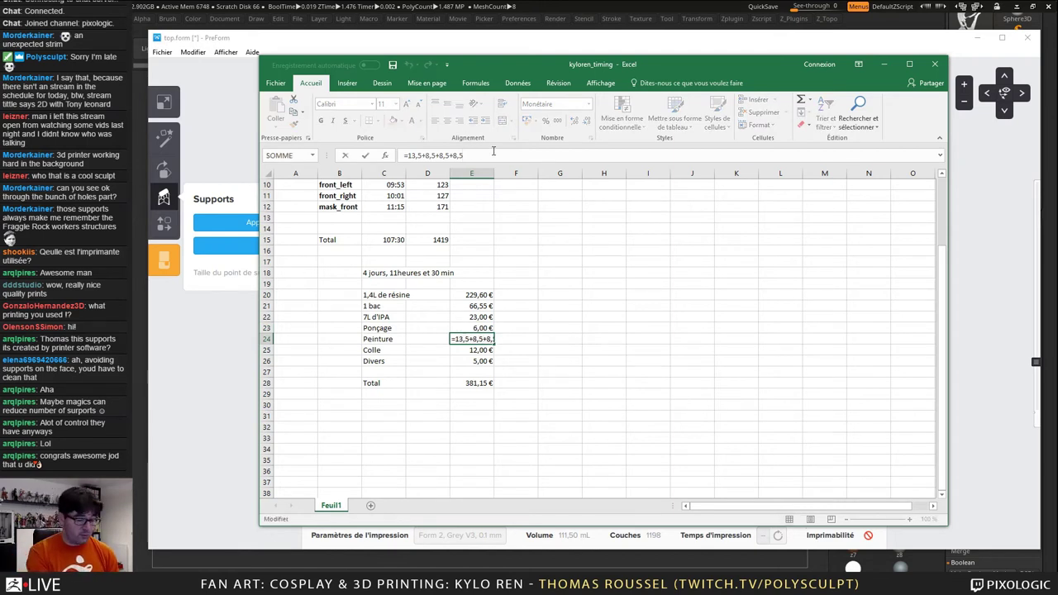
pyautogui.write('+17')
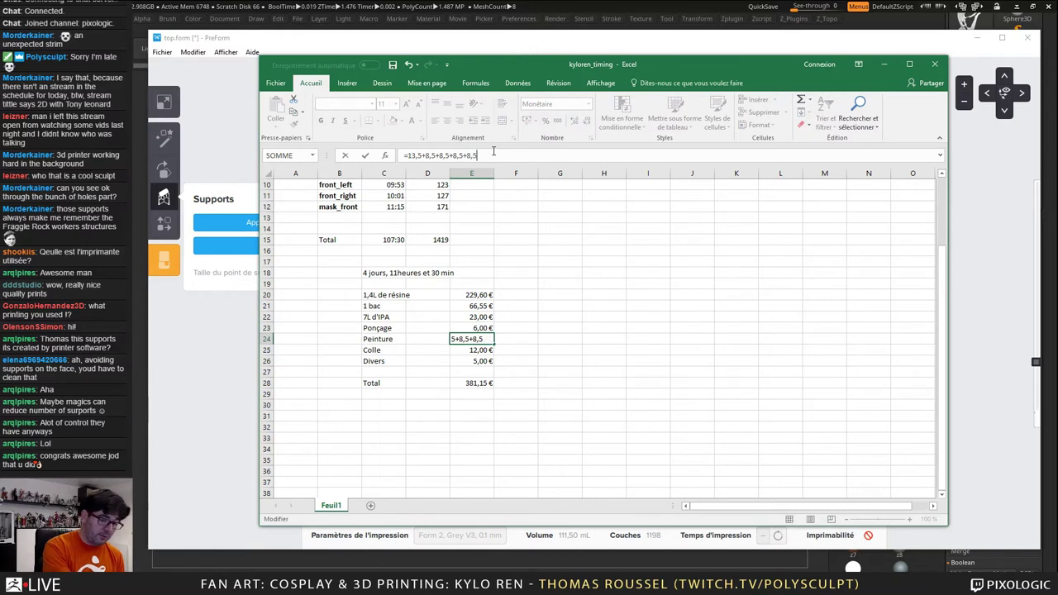
pyautogui.press('Return')
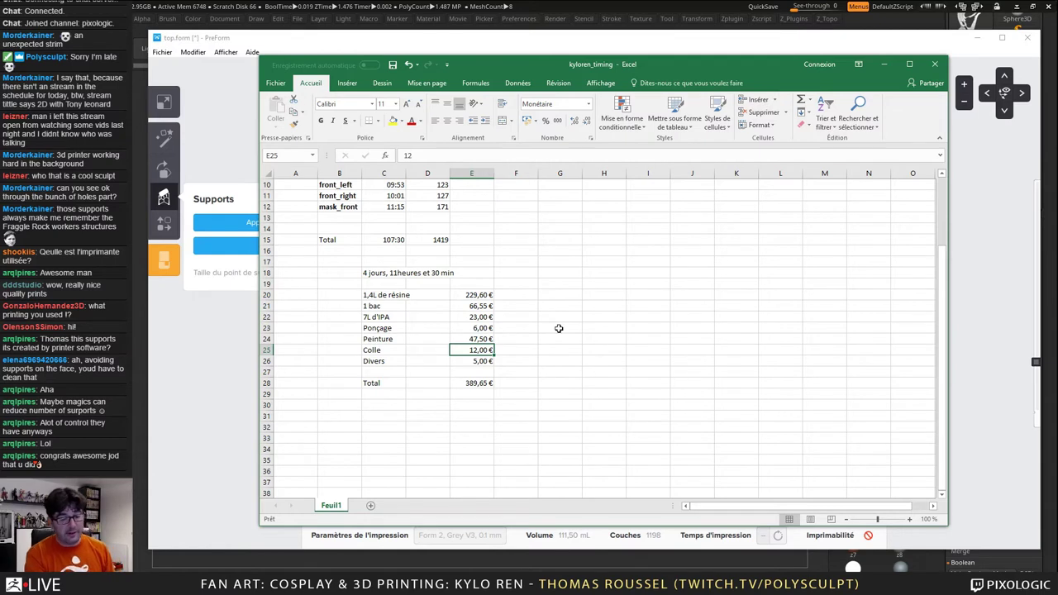
# - Go through the Peinture, Colle and Divers costs in E24:E26 and the overall total in E28
pyautogui.click(486, 340)
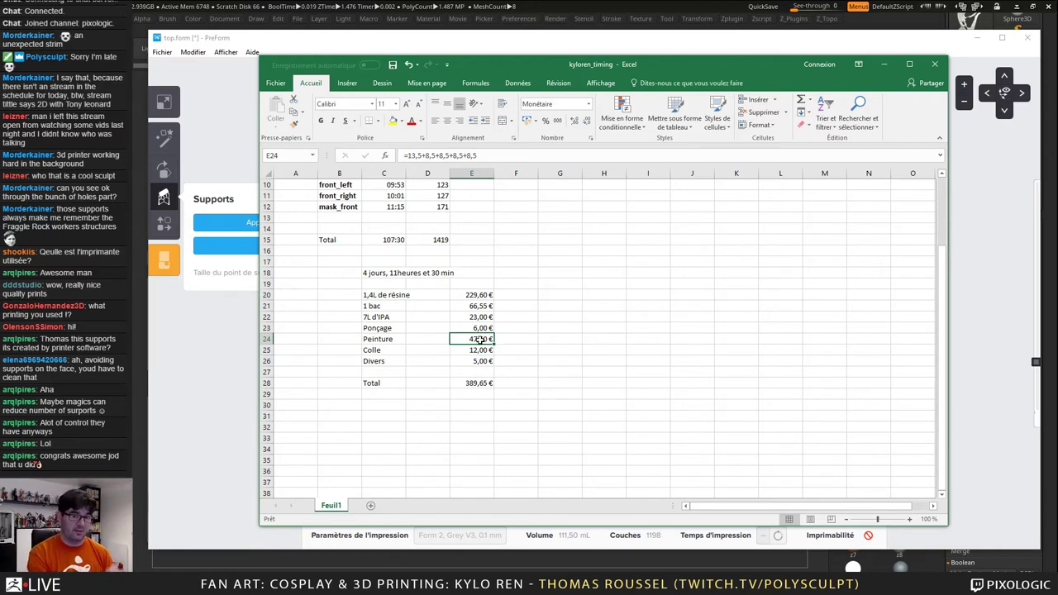
pyautogui.click(477, 351)
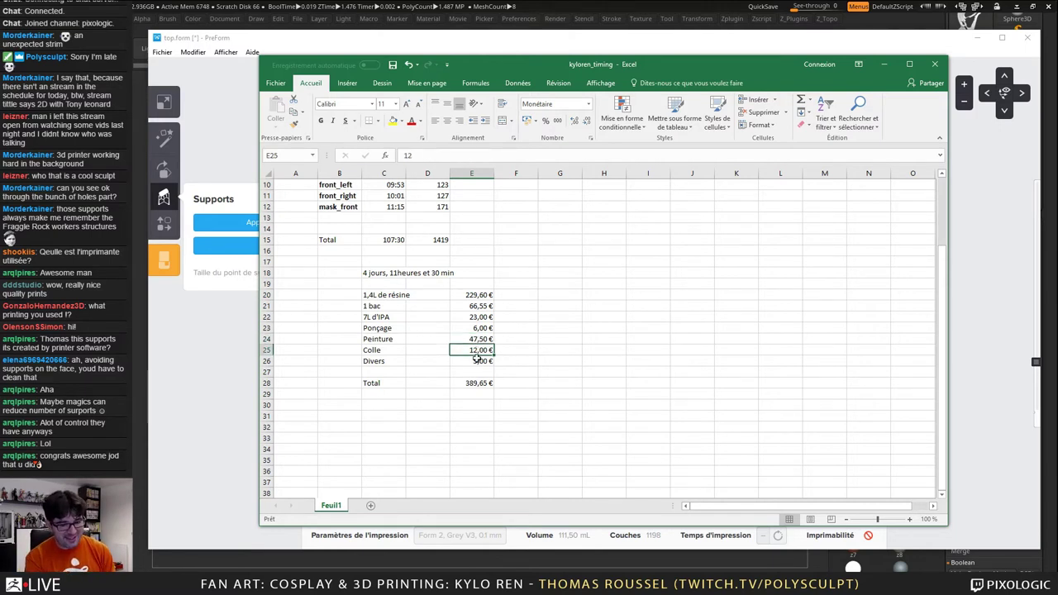
pyautogui.click(483, 362)
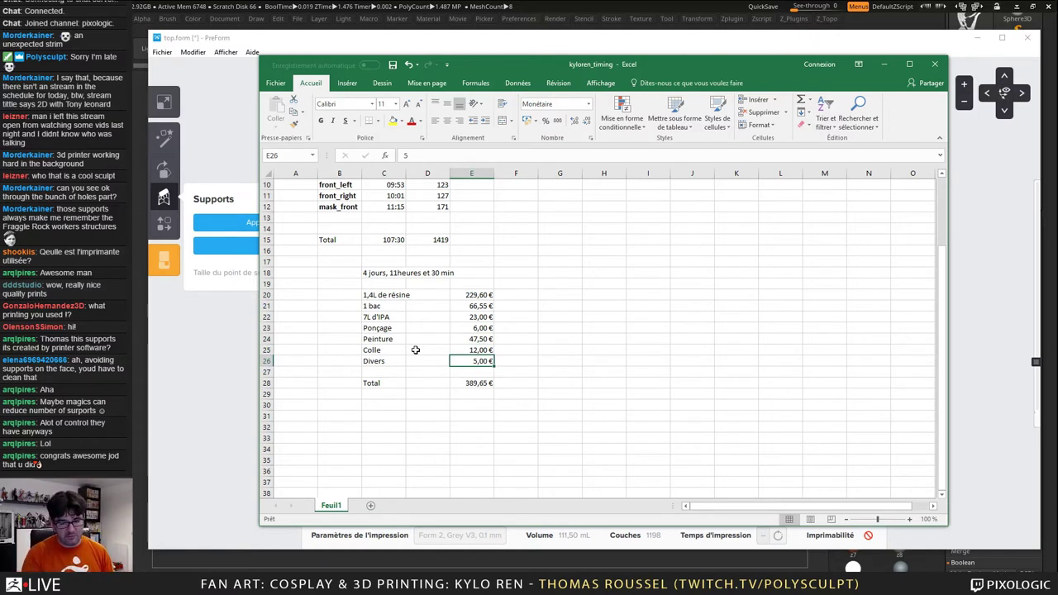
pyautogui.click(478, 382)
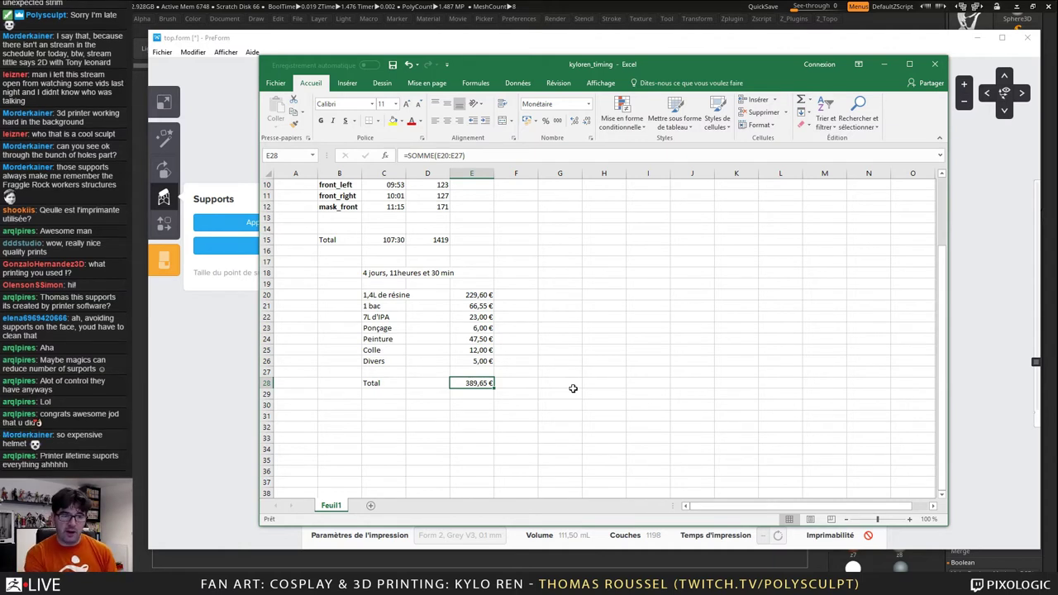
# - Leave the workbook, switch to ZBrush and turn the assembled helmet to view it from another angle
pyautogui.click(367, 50)
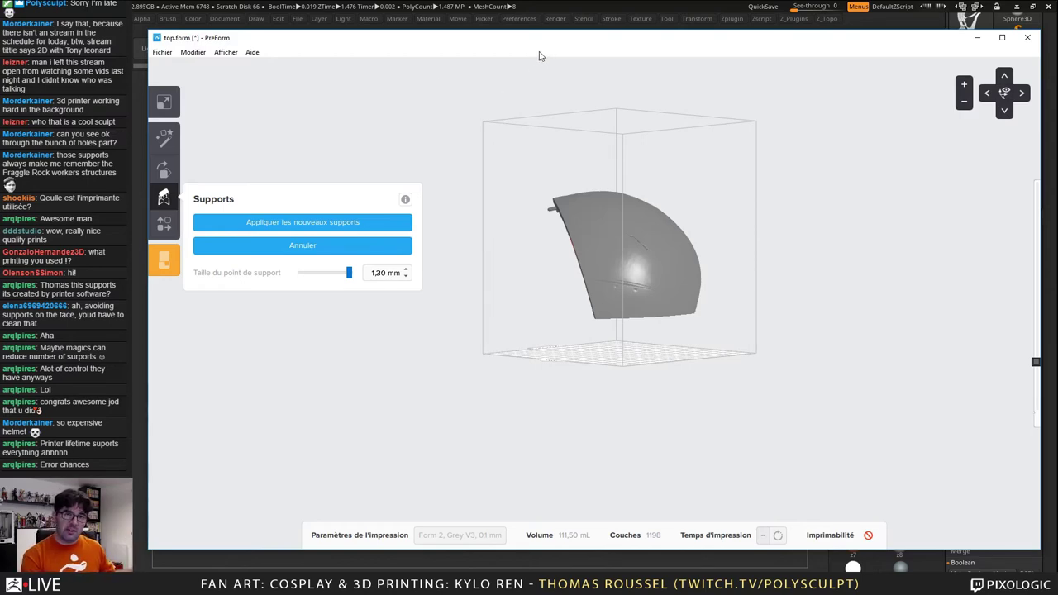
pyautogui.click(564, 9)
pyautogui.moveTo(666, 297); pyautogui.dragTo(690, 225)
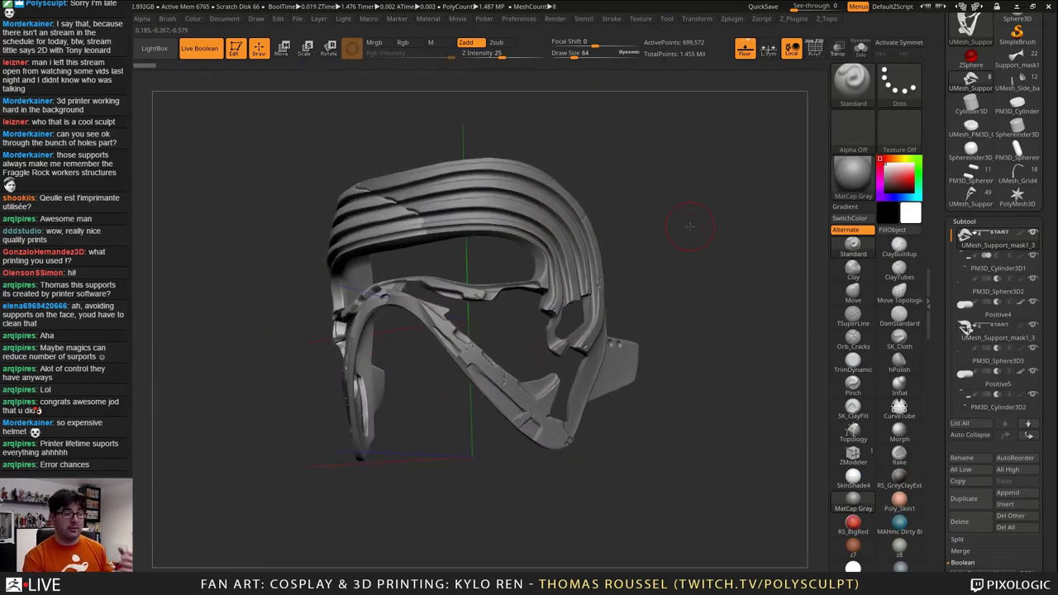